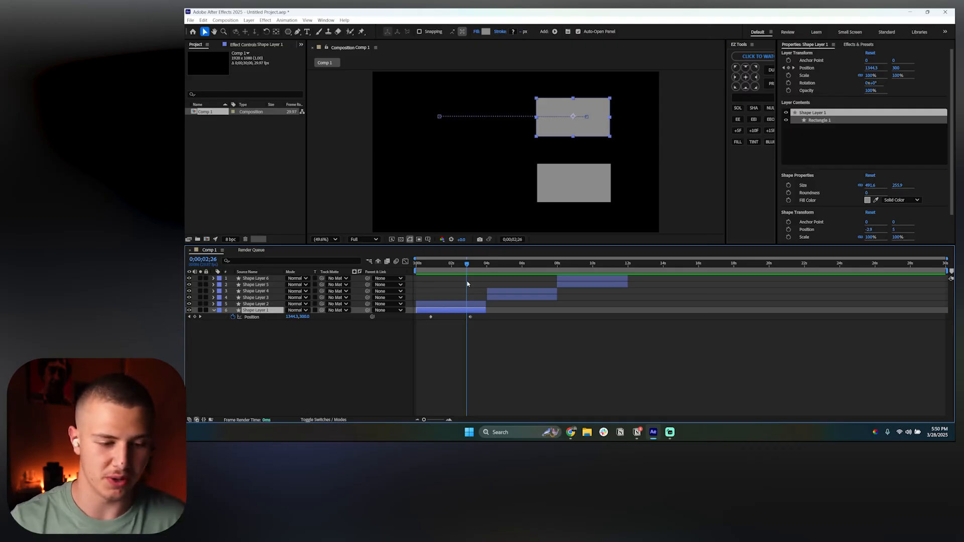
Open the Graph Editor and switch the graph between the value graph and speed graph views
{"action": "left_click_drag", "start_coordinate": [488, 314], "coordinate": [424, 334]}
{"action": "left_click", "coordinate": [405, 262]}
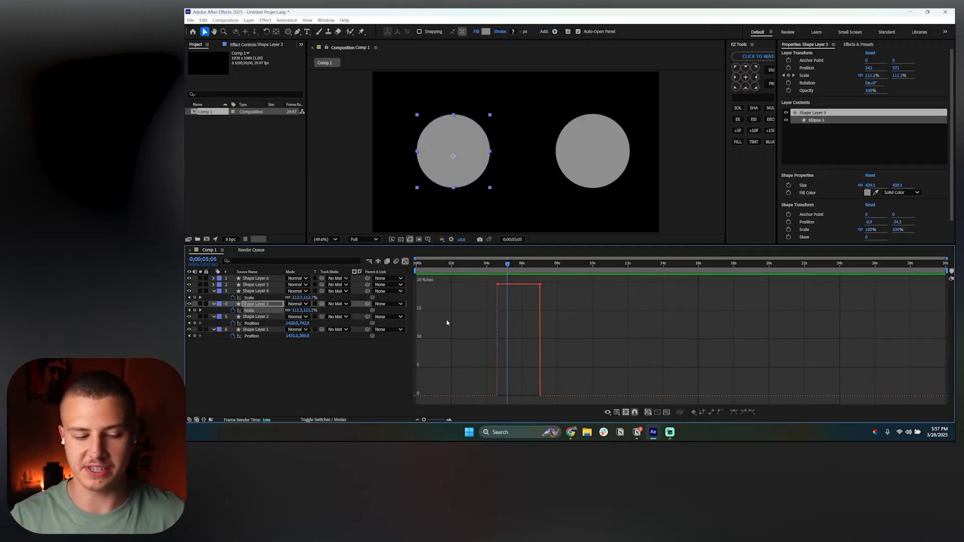
{"action": "right_click", "coordinate": [461, 308]}
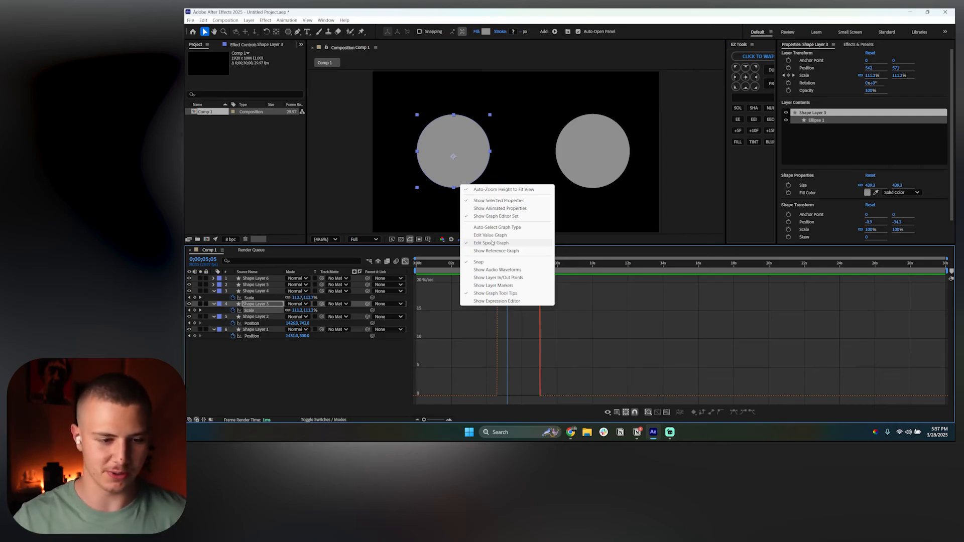
{"action": "left_click", "coordinate": [464, 329]}
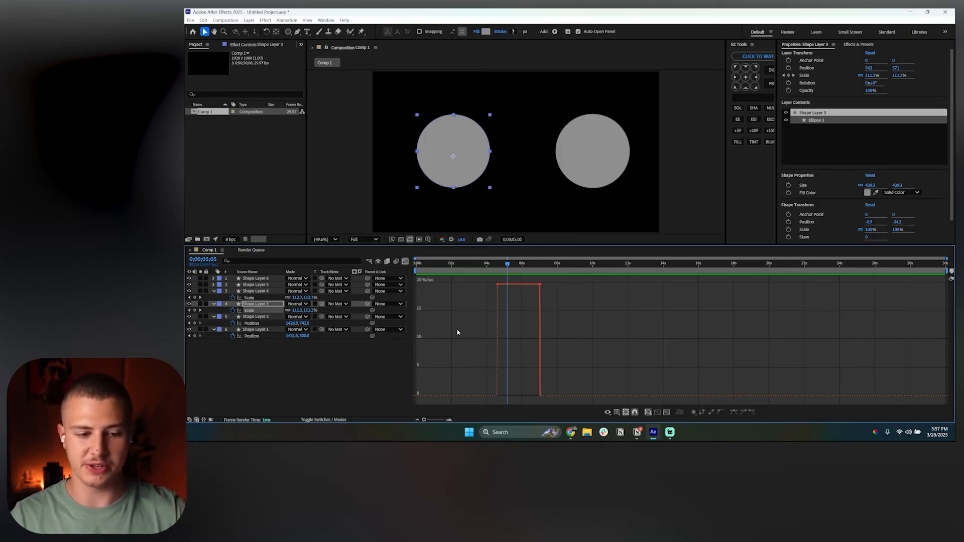
{"action": "right_click", "coordinate": [457, 332]}
{"action": "left_click", "coordinate": [506, 325]}
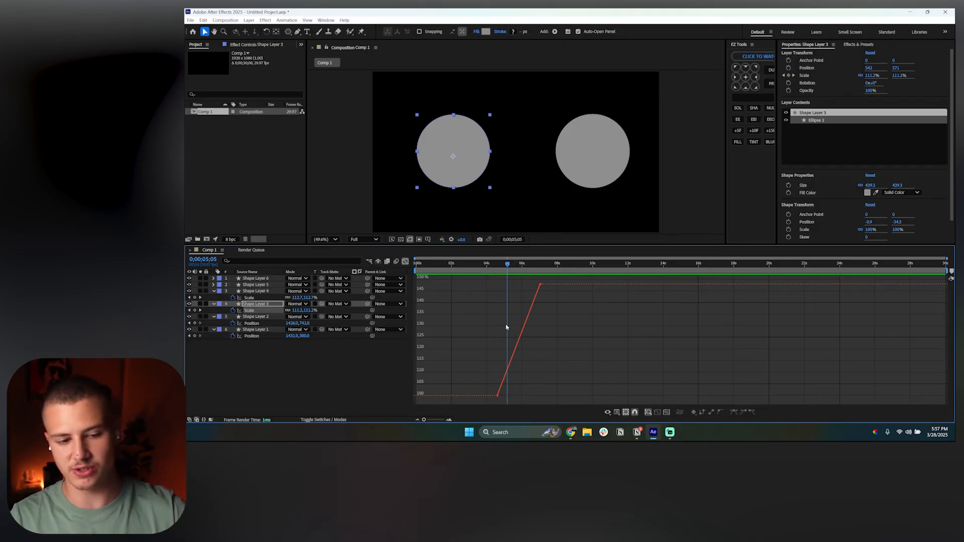
{"action": "right_click", "coordinate": [470, 318]}
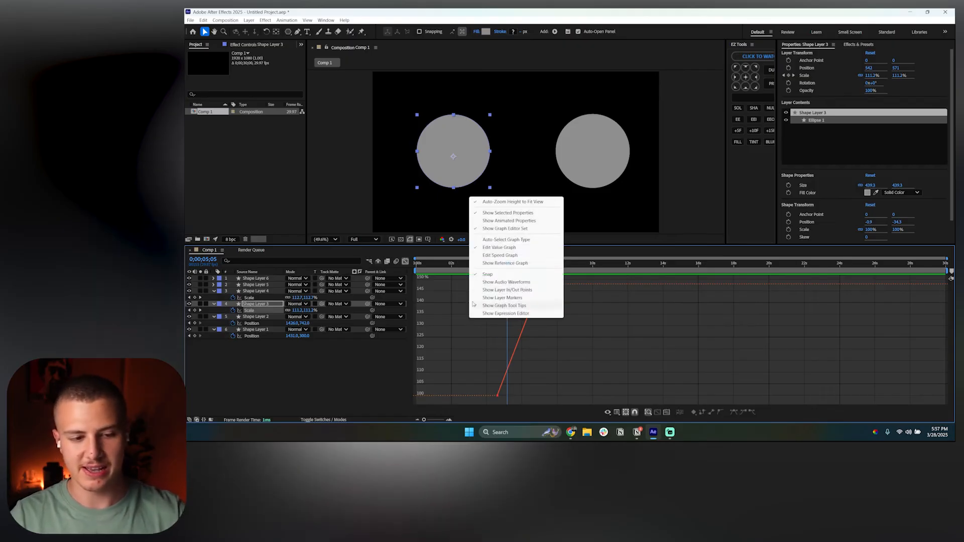
{"action": "left_click", "coordinate": [491, 255]}
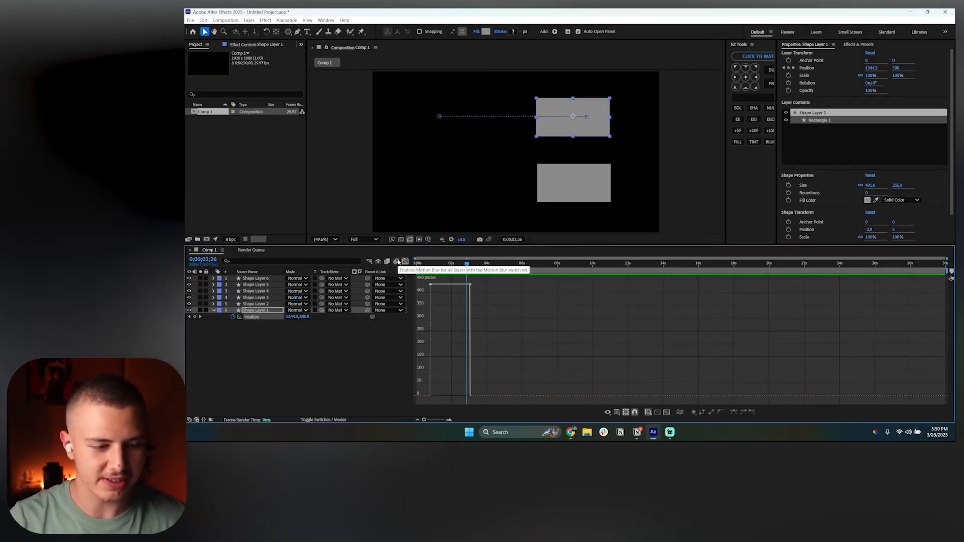
Toggle the Graph Editor, zoom the timeline and scrub through Shape Layer 1's position animation
{"action": "left_click", "coordinate": [405, 262]}
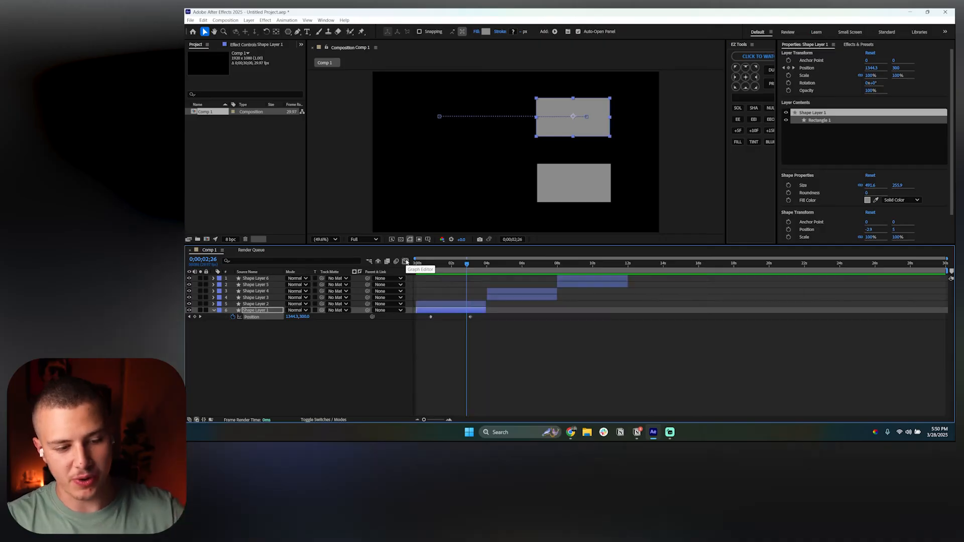
{"action": "left_click", "coordinate": [406, 262]}
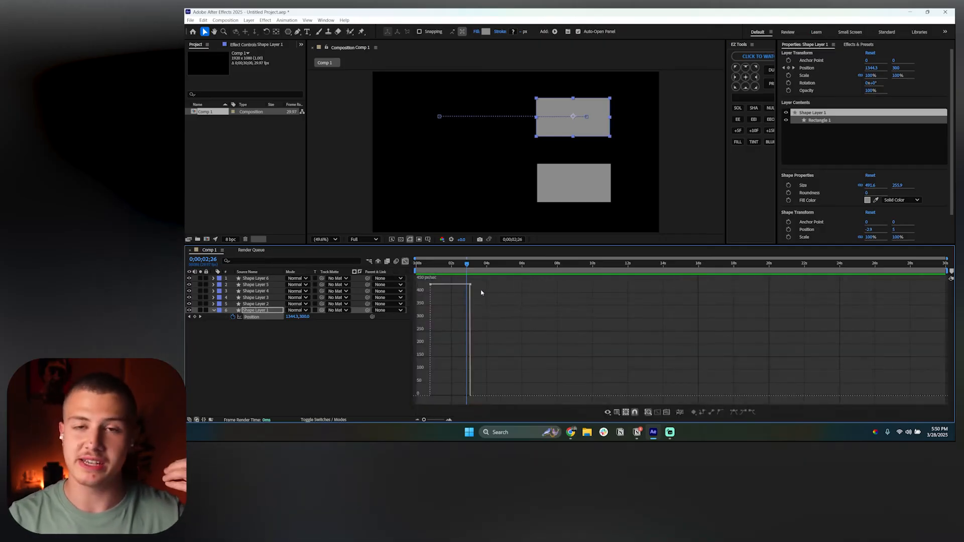
{"action": "left_click", "coordinate": [429, 264]}
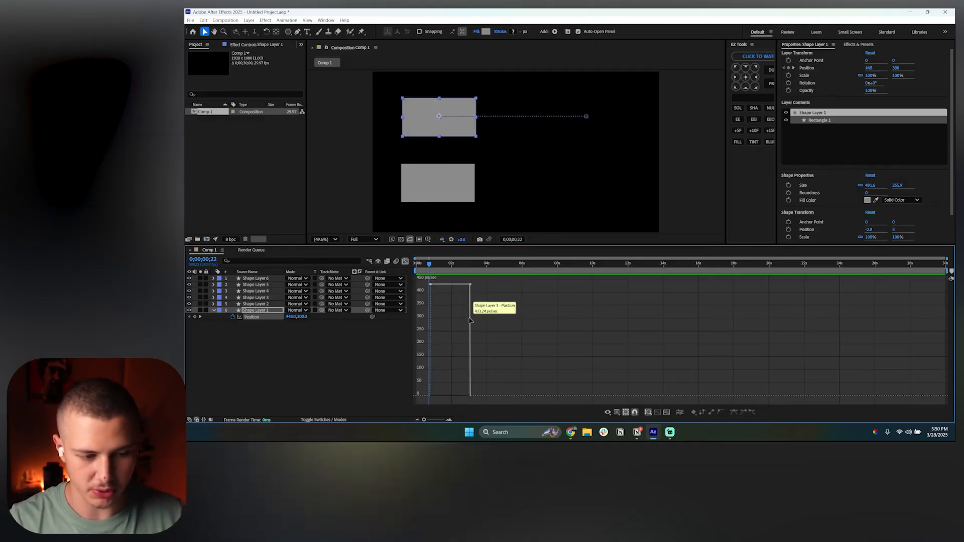
{"action": "scroll", "coordinate": [438, 304], "scroll_direction": "up", "scroll_amount": 5}
{"action": "left_click_drag", "start_coordinate": [533, 420], "coordinate": [519, 420]}
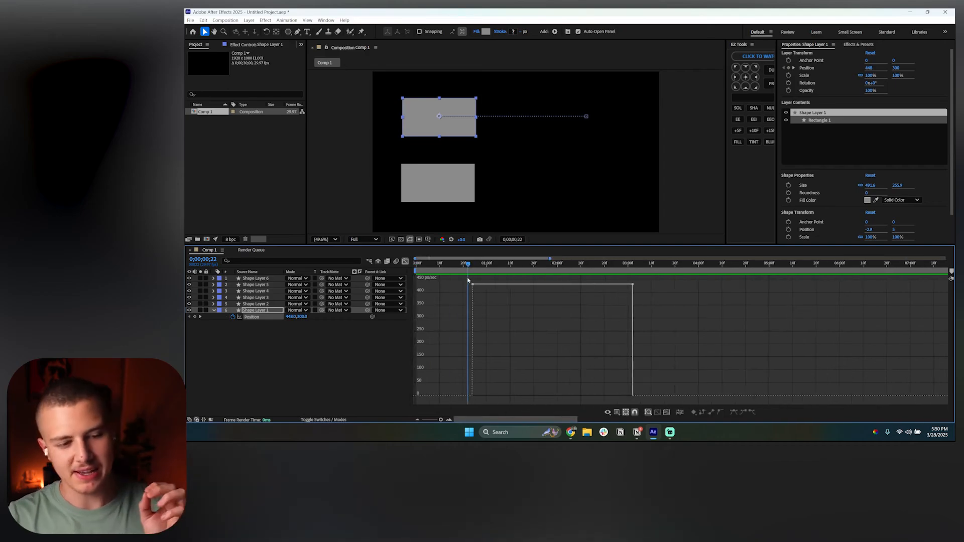
{"action": "mouse_move", "coordinate": [474, 286]}
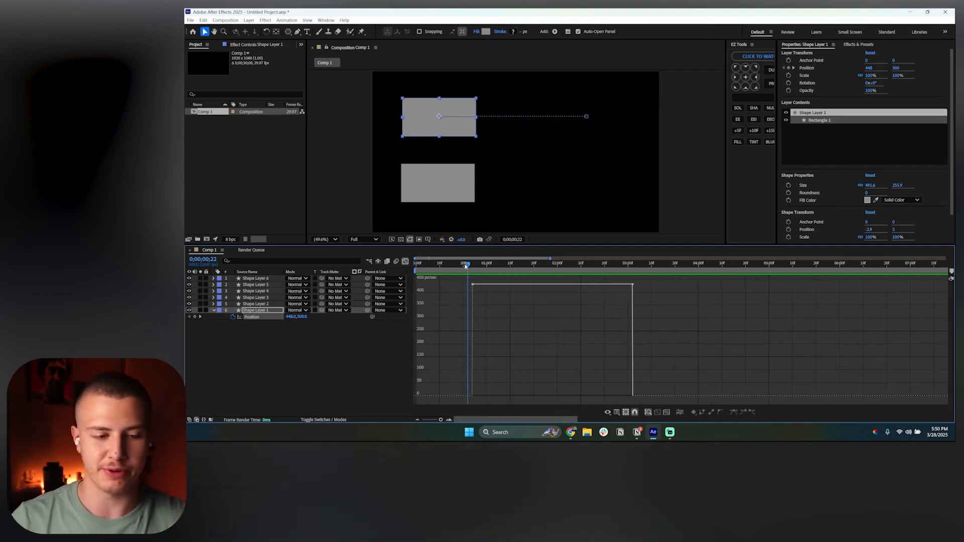
{"action": "mouse_move", "coordinate": [467, 264]}
{"action": "left_mouse_down"}
{"action": "mouse_move", "coordinate": [429, 265]}
{"action": "mouse_move", "coordinate": [467, 275]}
{"action": "mouse_move", "coordinate": [473, 265]}
{"action": "left_mouse_up"}
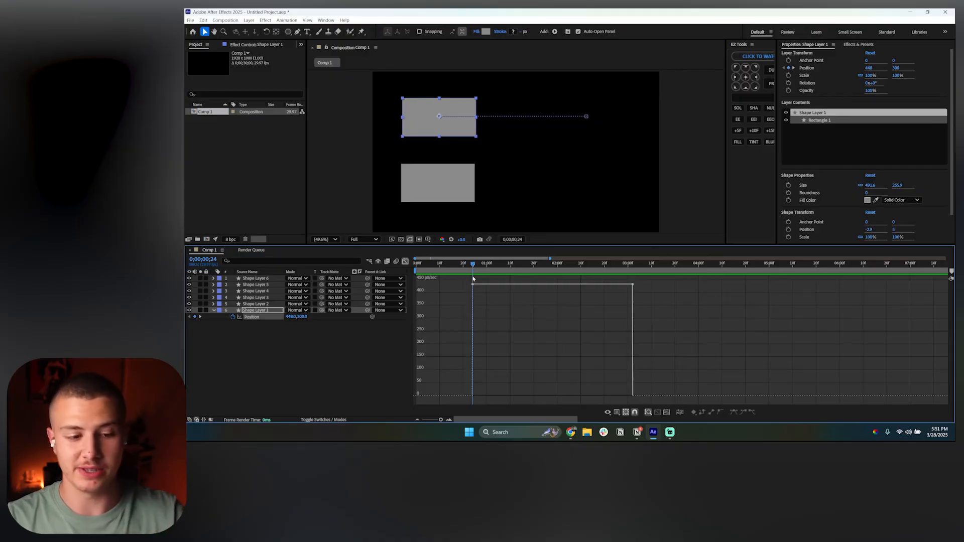
{"action": "left_click_drag", "start_coordinate": [473, 267], "coordinate": [673, 275]}
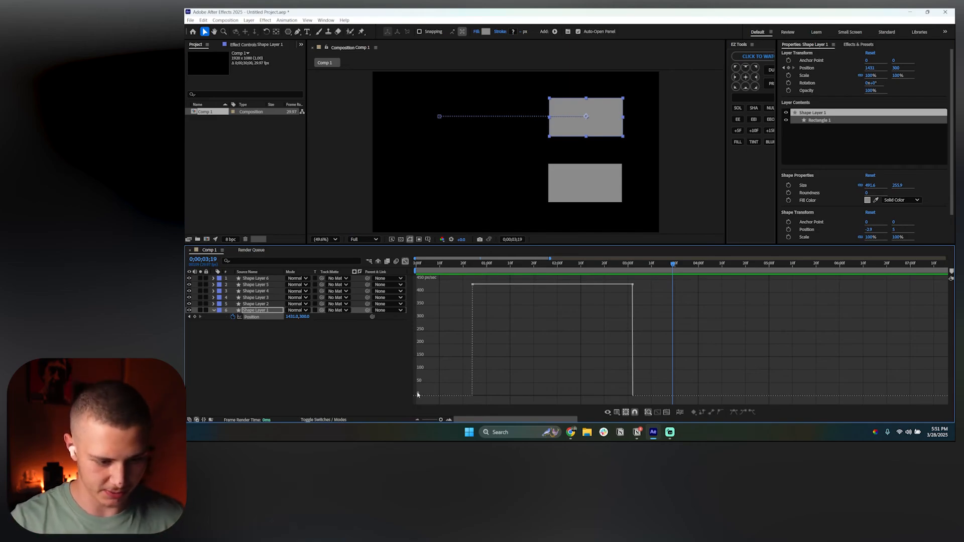
{"action": "left_click", "coordinate": [472, 264]}
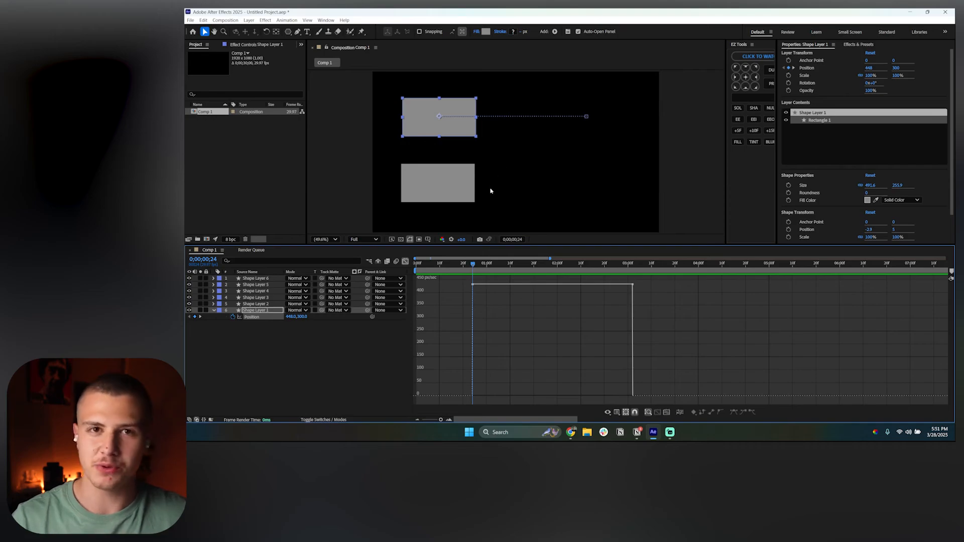
Select both position keyframes in the layer view and try to apply Easy Ease Out to them
{"action": "left_click", "coordinate": [406, 261]}
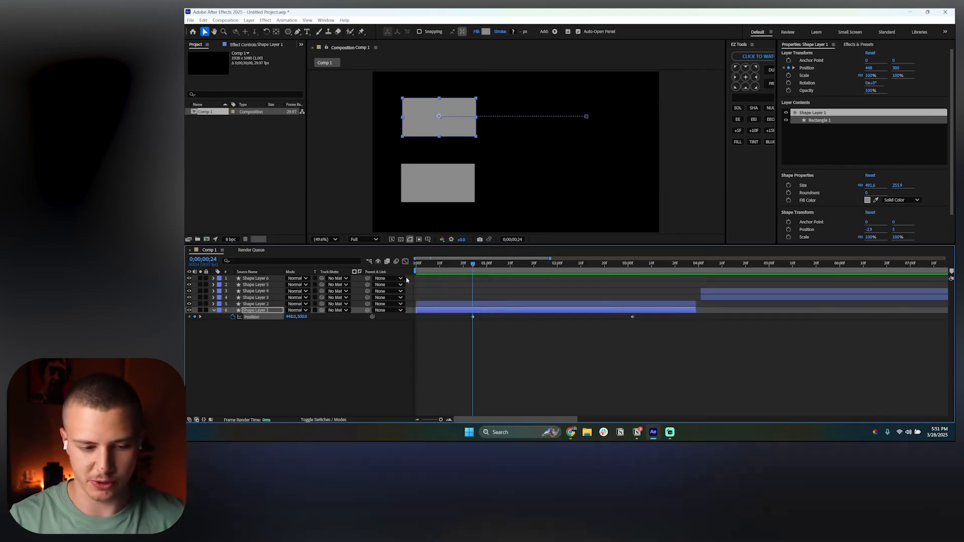
{"action": "left_click_drag", "start_coordinate": [457, 326], "coordinate": [633, 319]}
{"action": "right_click", "coordinate": [632, 318]}
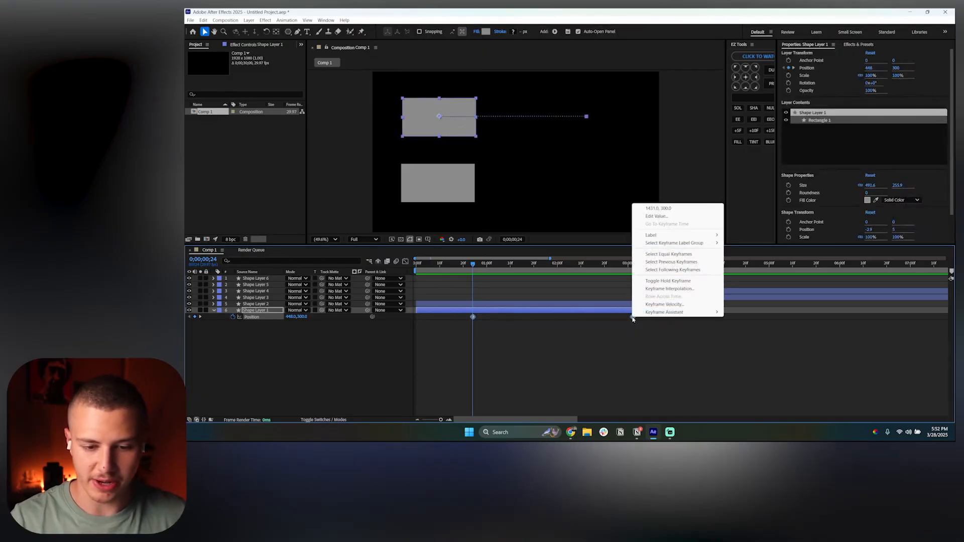
{"action": "mouse_move", "coordinate": [659, 315]}
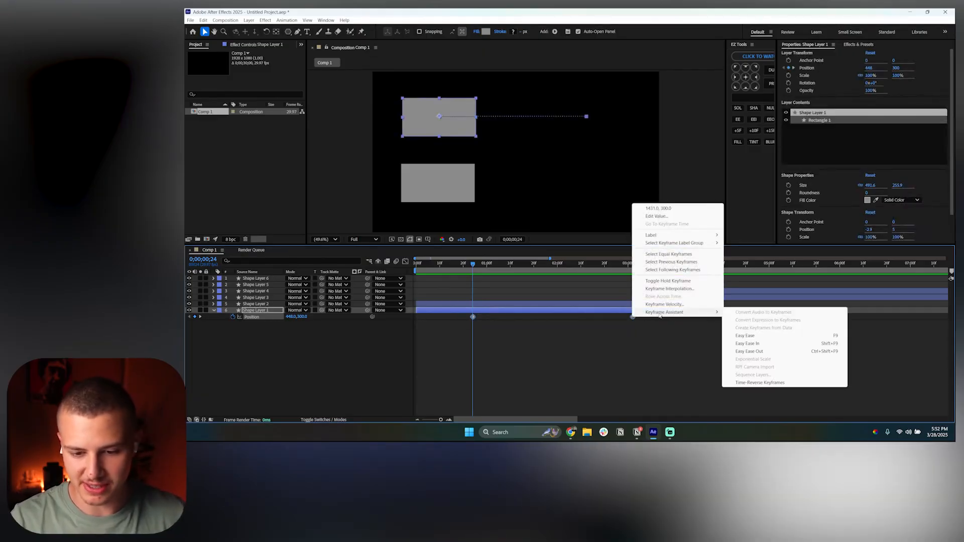
{"action": "left_click", "coordinate": [749, 351]}
{"action": "left_click", "coordinate": [678, 356]}
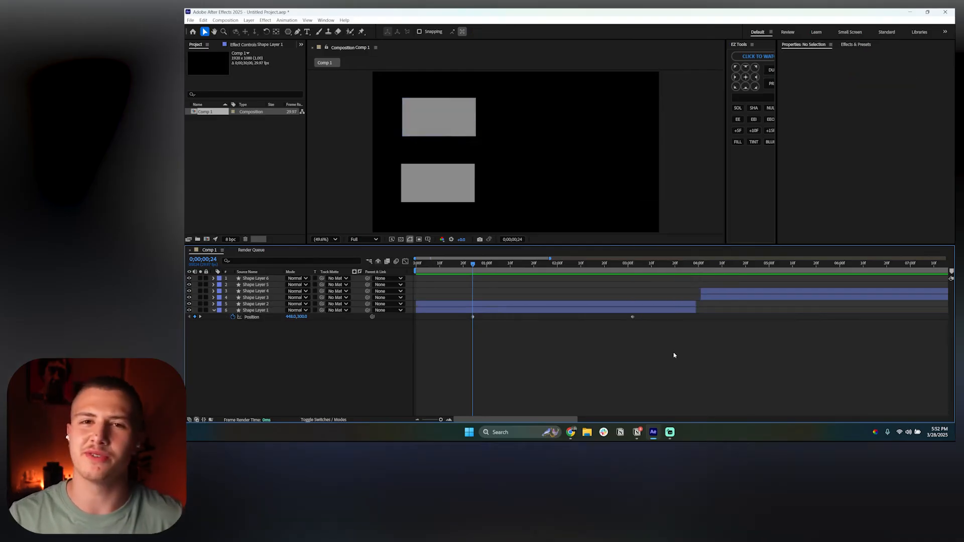
Select both Shape Layer 1 position keyframes in the Graph Editor and apply Easy Ease
{"action": "left_click_drag", "start_coordinate": [651, 338], "coordinate": [436, 314]}
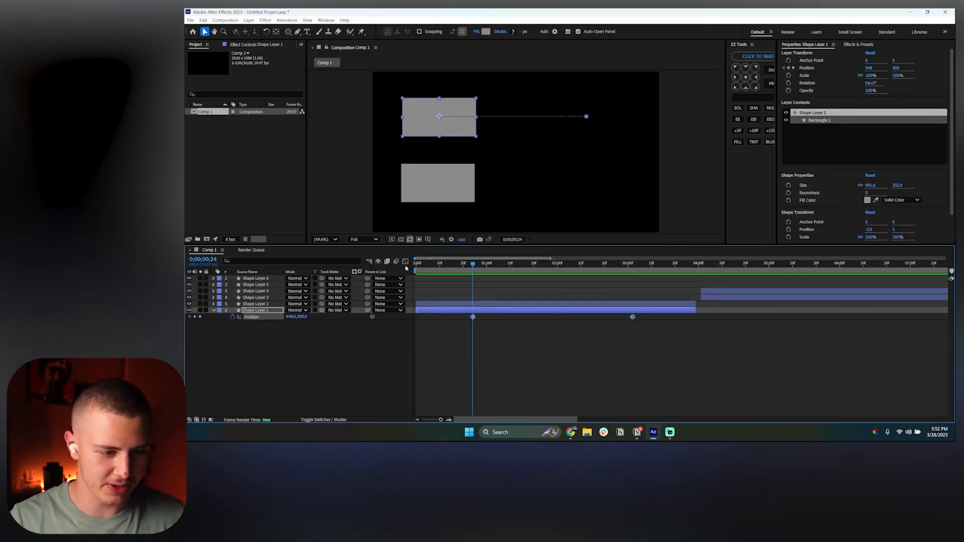
{"action": "left_click", "coordinate": [406, 261]}
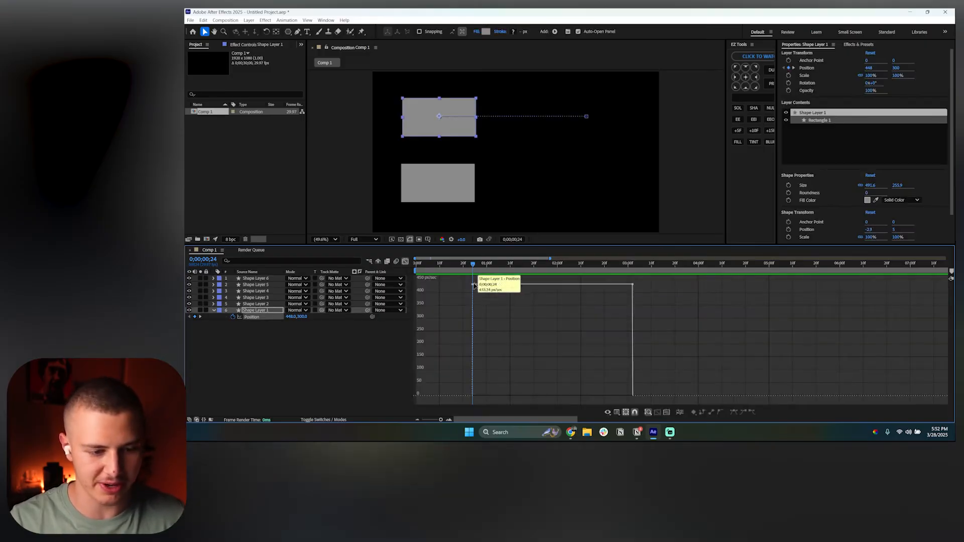
{"action": "left_click_drag", "start_coordinate": [461, 284], "coordinate": [684, 299]}
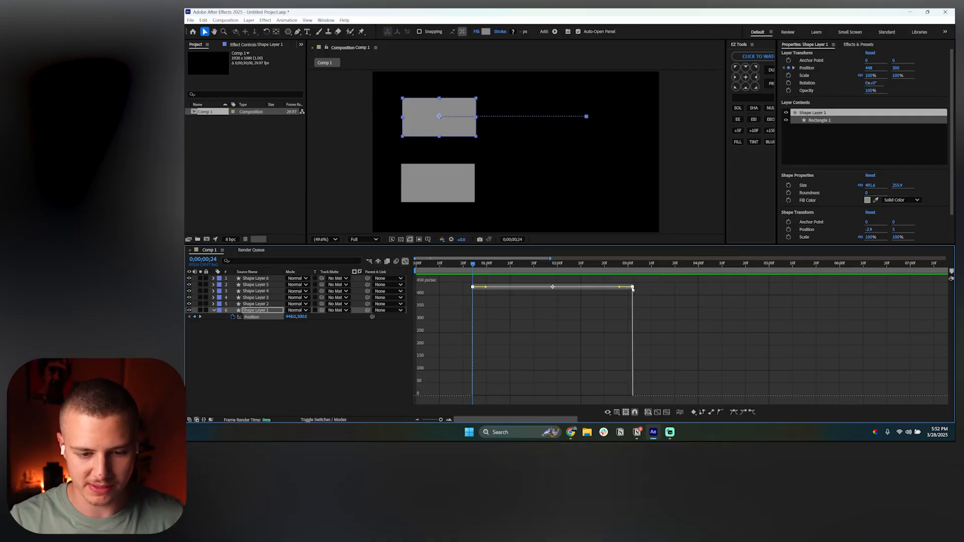
{"action": "right_click", "coordinate": [632, 287]}
{"action": "mouse_move", "coordinate": [653, 396]}
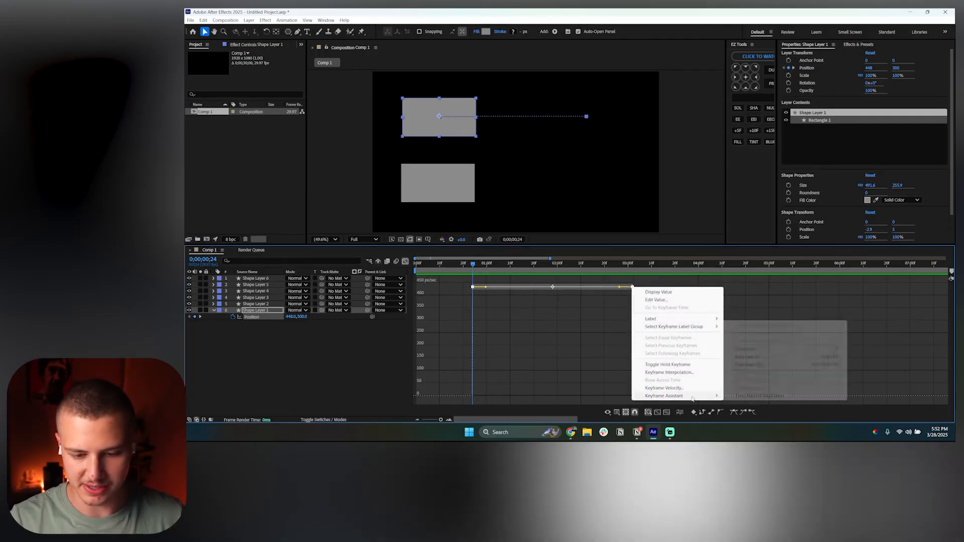
{"action": "left_click", "coordinate": [745, 349]}
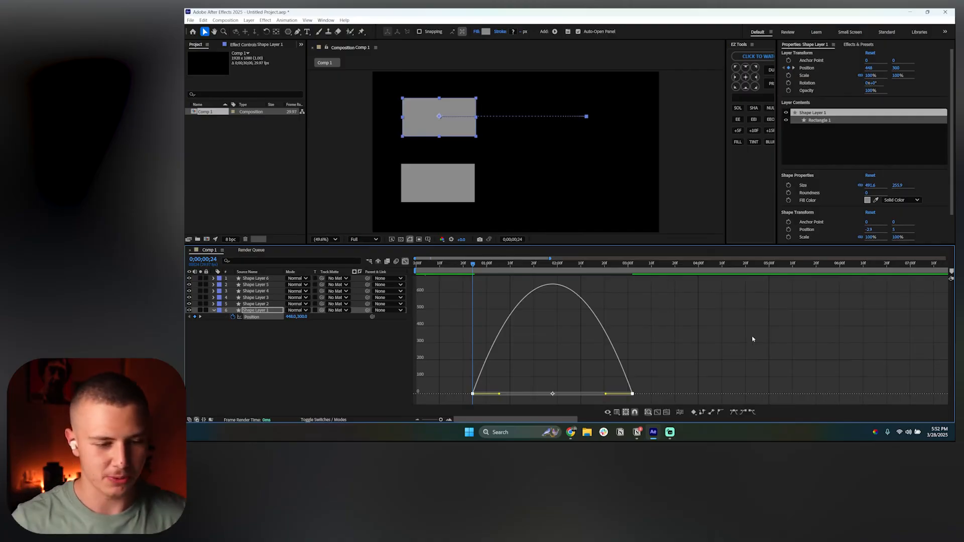
Preview the eased position animation from the start of the timeline
{"action": "left_click_drag", "start_coordinate": [436, 269], "coordinate": [469, 270]}
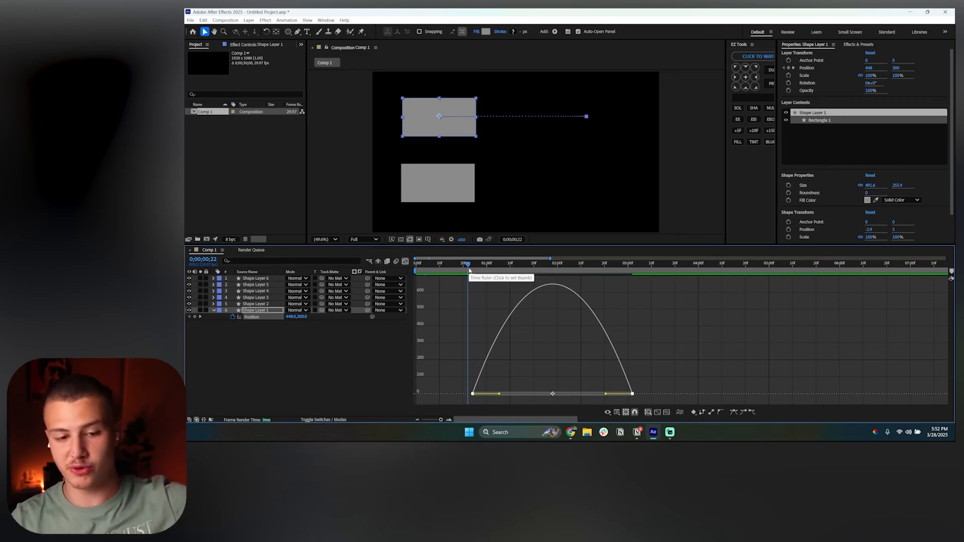
{"action": "left_click", "coordinate": [473, 267]}
{"action": "left_click_drag", "start_coordinate": [472, 267], "coordinate": [437, 303]}
{"action": "key", "text": "space"}
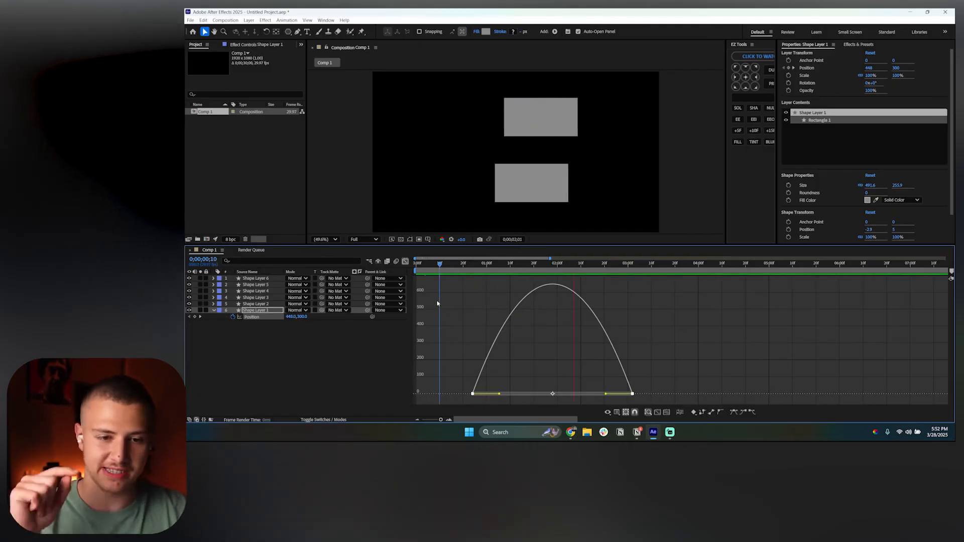
{"action": "left_click", "coordinate": [445, 263]}
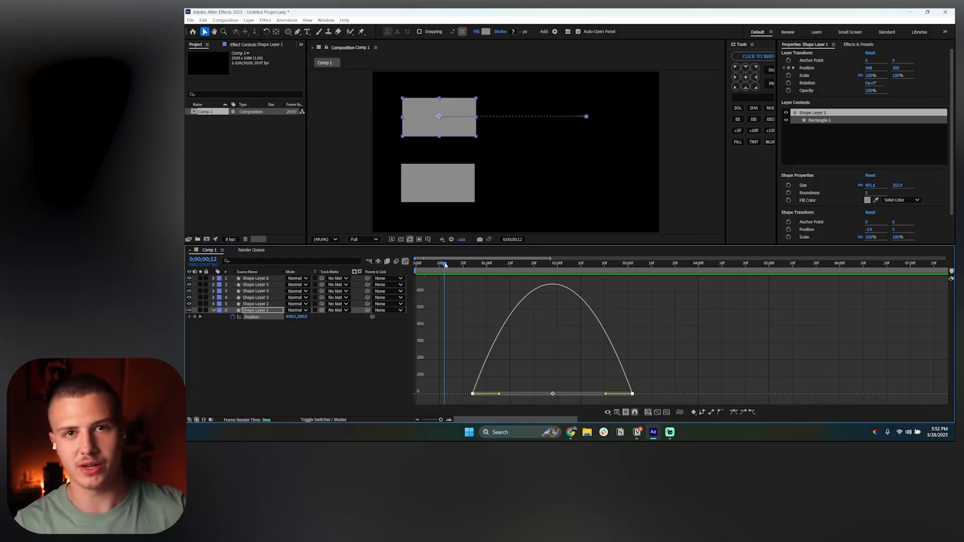
Select both position keyframes in the speed graph and apply Easy Ease Out to them
{"action": "left_click_drag", "start_coordinate": [461, 358], "coordinate": [682, 358]}
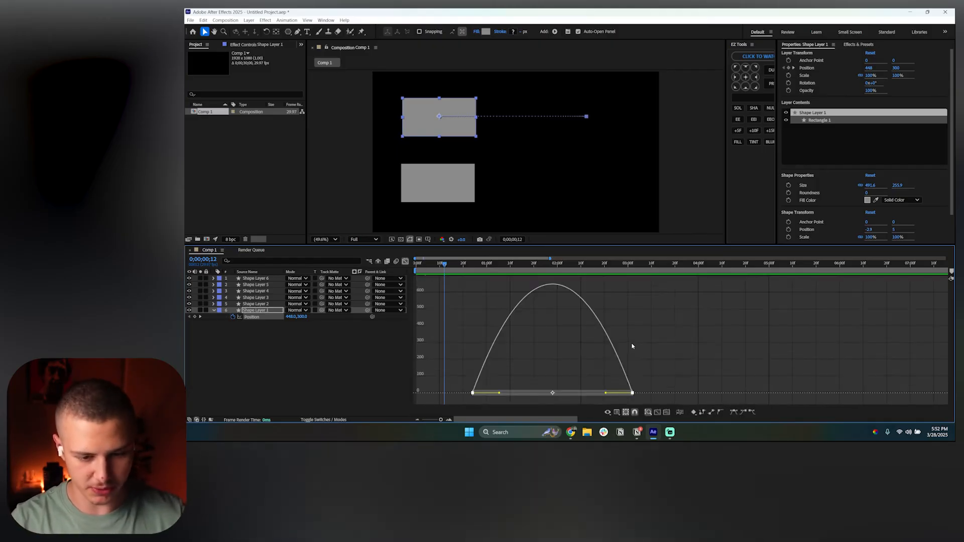
{"action": "right_click", "coordinate": [632, 393]}
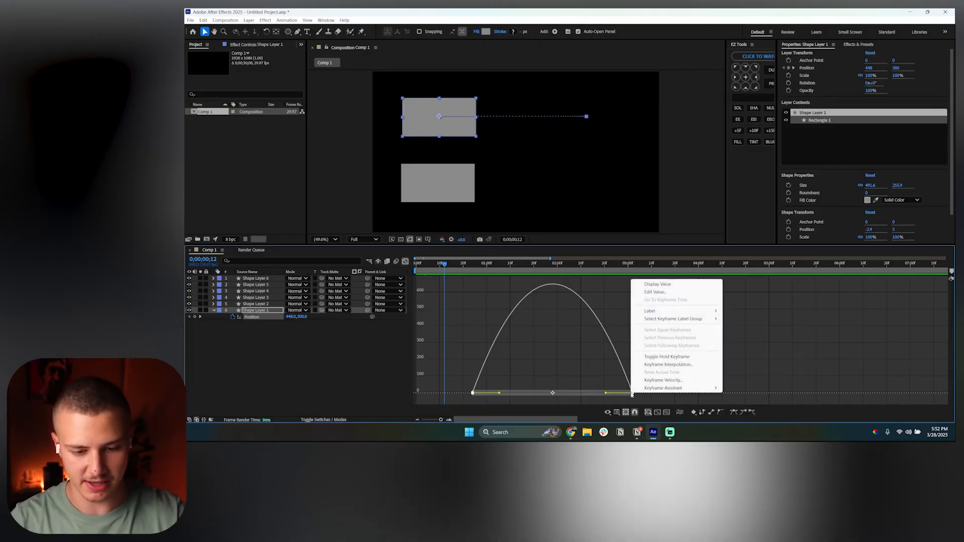
{"action": "mouse_move", "coordinate": [668, 388]}
{"action": "left_click", "coordinate": [738, 351]}
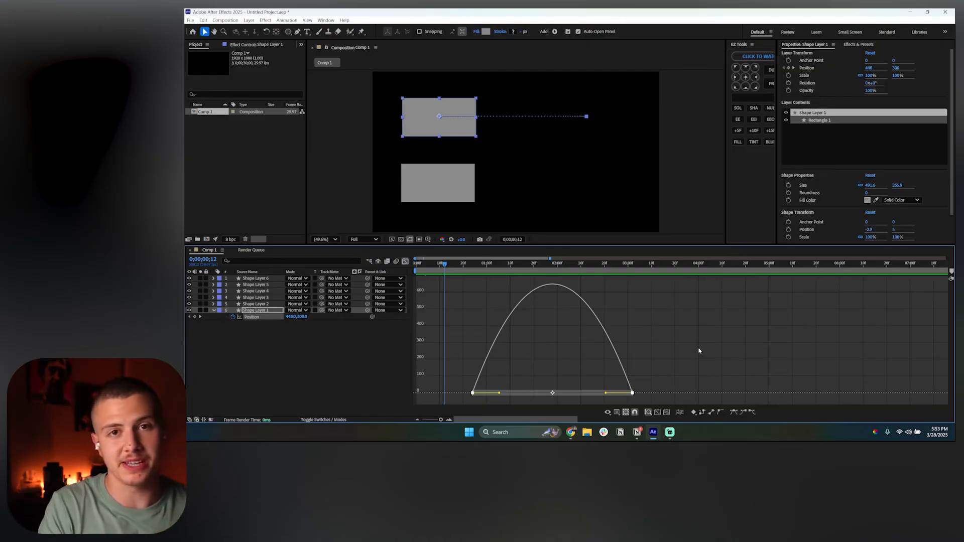
{"action": "right_click", "coordinate": [633, 393]}
{"action": "mouse_move", "coordinate": [663, 387]}
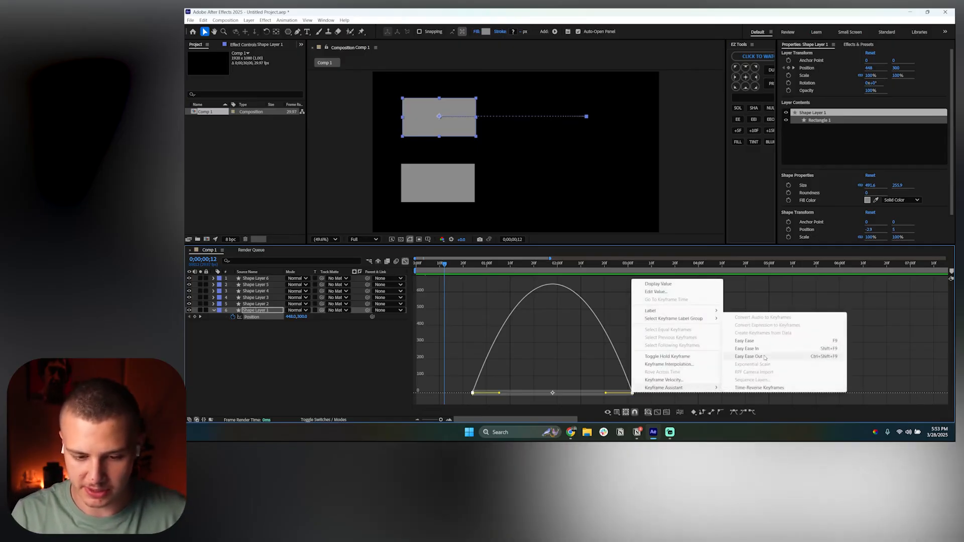
{"action": "left_click", "coordinate": [764, 357]}
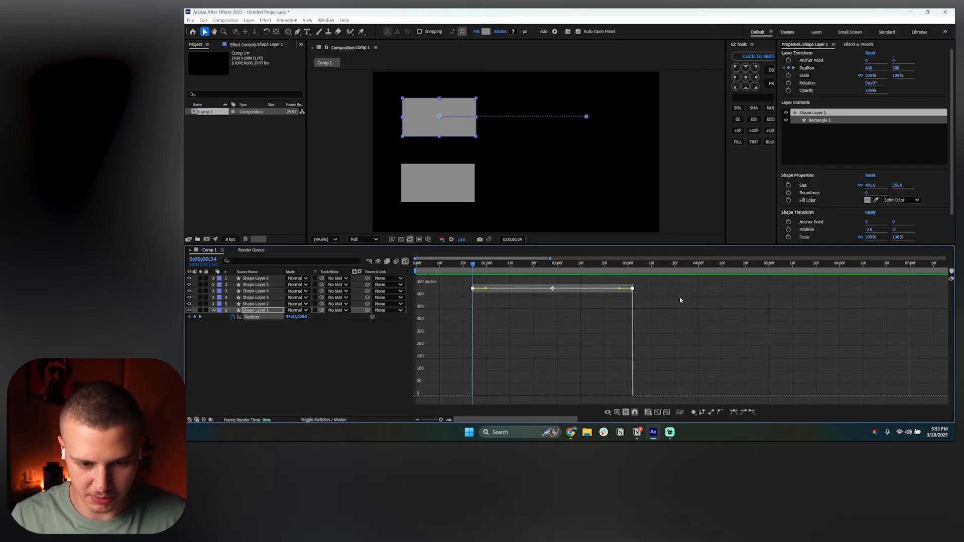
Apply Easy Ease In to the selected position keyframes and play back the resulting animation
{"action": "left_click_drag", "start_coordinate": [678, 281], "coordinate": [440, 323]}
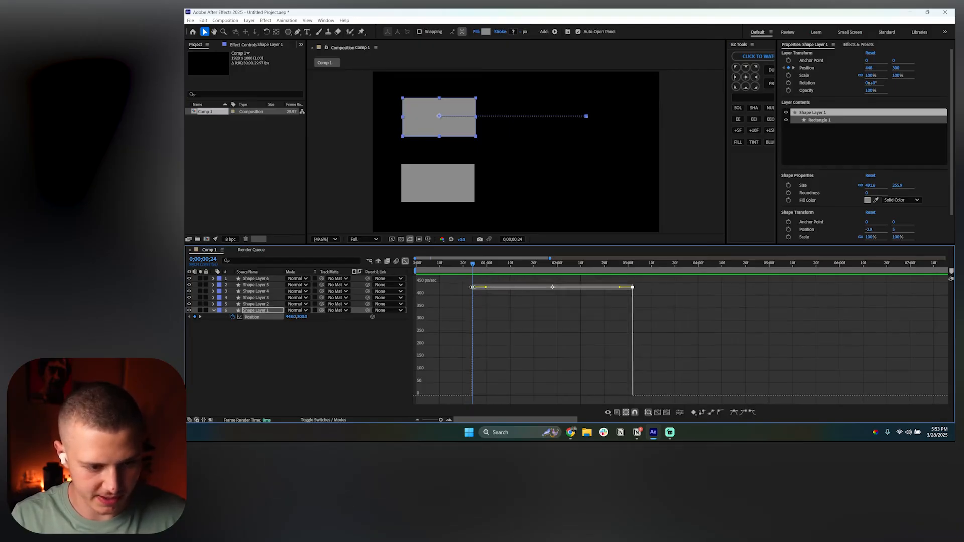
{"action": "right_click", "coordinate": [473, 287]}
{"action": "mouse_move", "coordinate": [532, 396]}
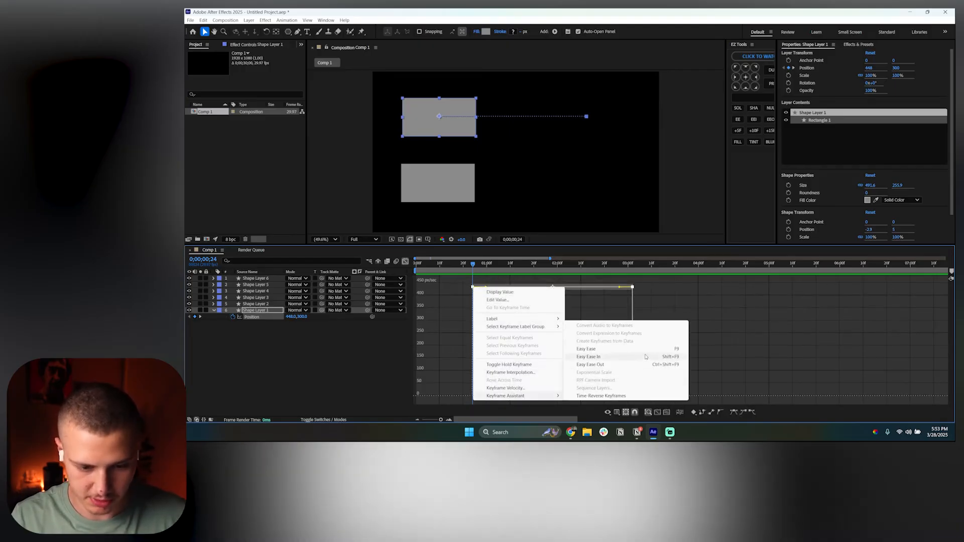
{"action": "left_click", "coordinate": [646, 356]}
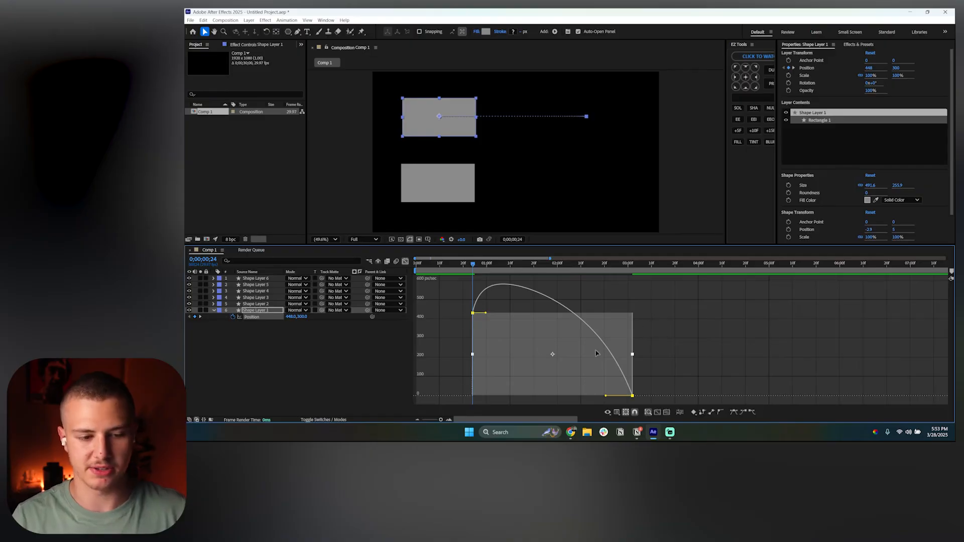
{"action": "left_click_drag", "start_coordinate": [472, 264], "coordinate": [526, 266]}
{"action": "key", "text": "space"}
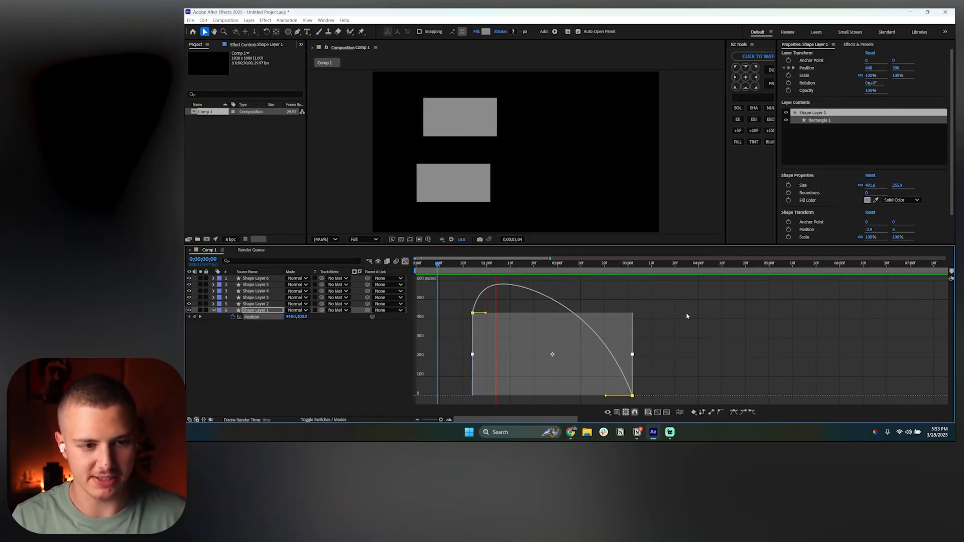
Undo the last easing change on the position keyframes and replay the animation
{"action": "key", "text": "space"}
{"action": "key", "text": "ctrl+z"}
{"action": "key", "text": "space"}
{"action": "left_click_drag", "start_coordinate": [657, 284], "coordinate": [450, 315]}
{"action": "key", "text": "v"}
{"action": "right_click", "coordinate": [474, 288]}
{"action": "mouse_move", "coordinate": [533, 395]}
{"action": "left_click", "coordinate": [604, 366]}
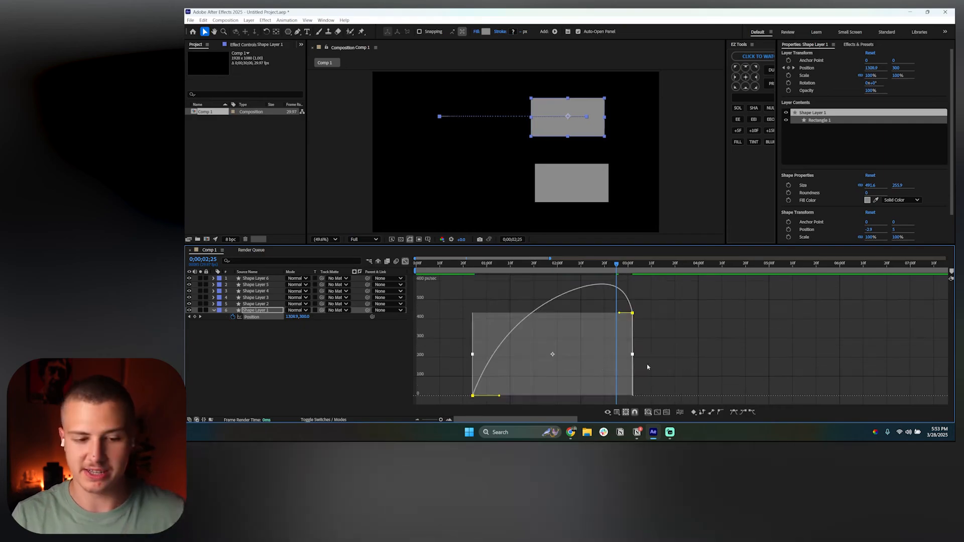
{"action": "key", "text": "ctrl+z"}
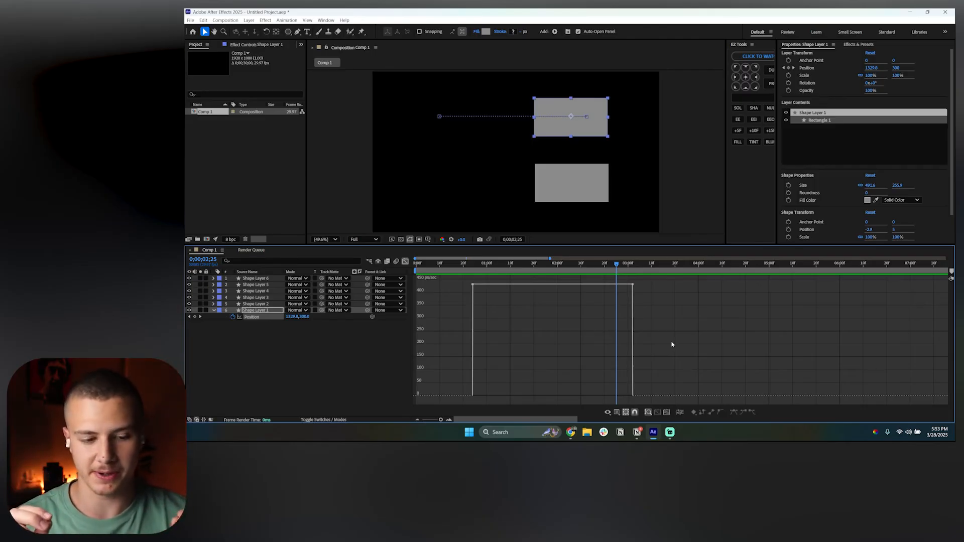
Pull the first position keyframe's speed handle down to zero so the move eases out from the start
{"action": "left_click", "coordinate": [447, 264]}
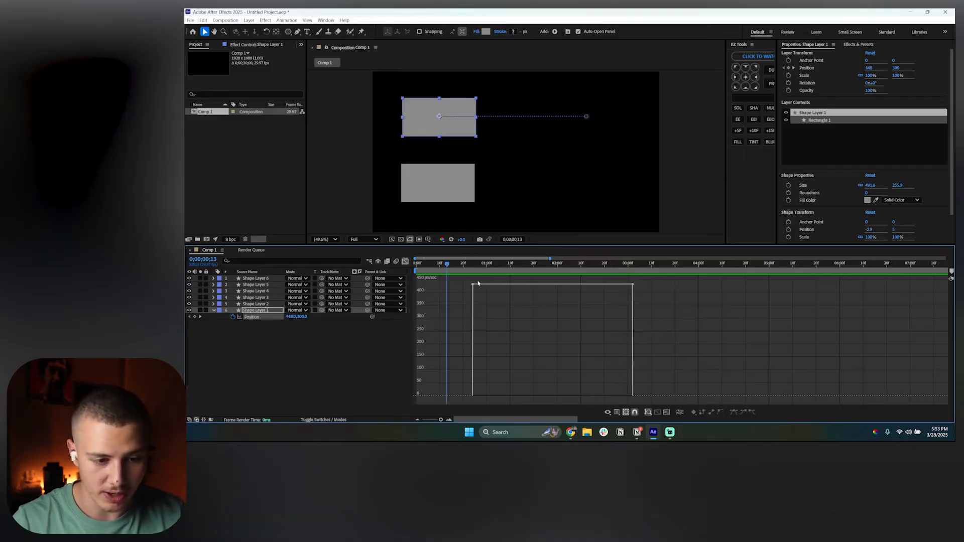
{"action": "left_click", "coordinate": [477, 284]}
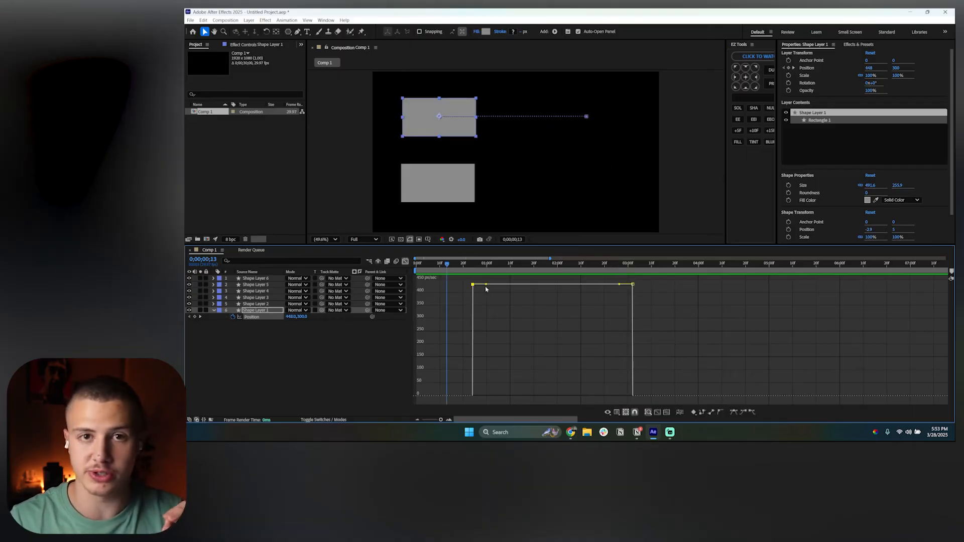
{"action": "left_click_drag", "start_coordinate": [474, 287], "coordinate": [475, 398]}
{"action": "key", "text": "ctrl+z"}
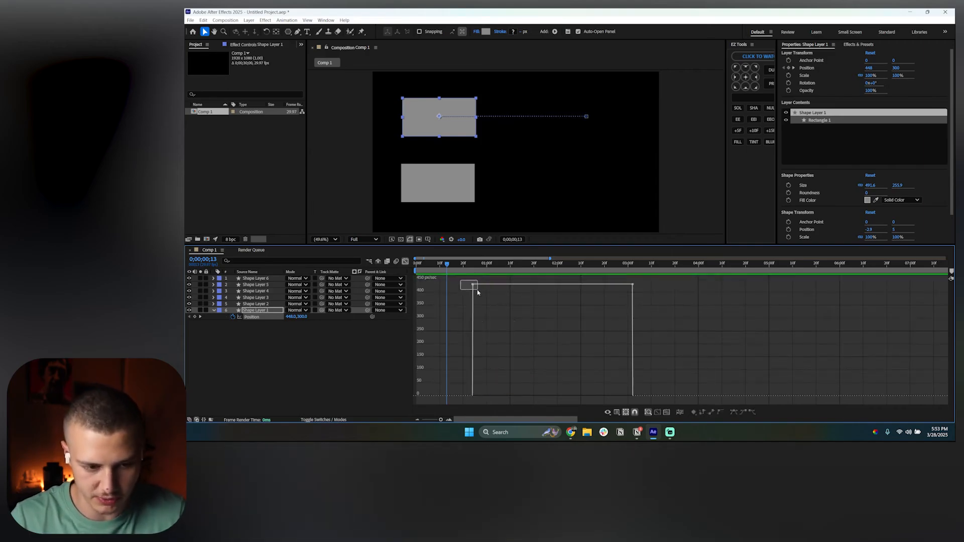
{"action": "left_click_drag", "start_coordinate": [473, 287], "coordinate": [475, 395]}
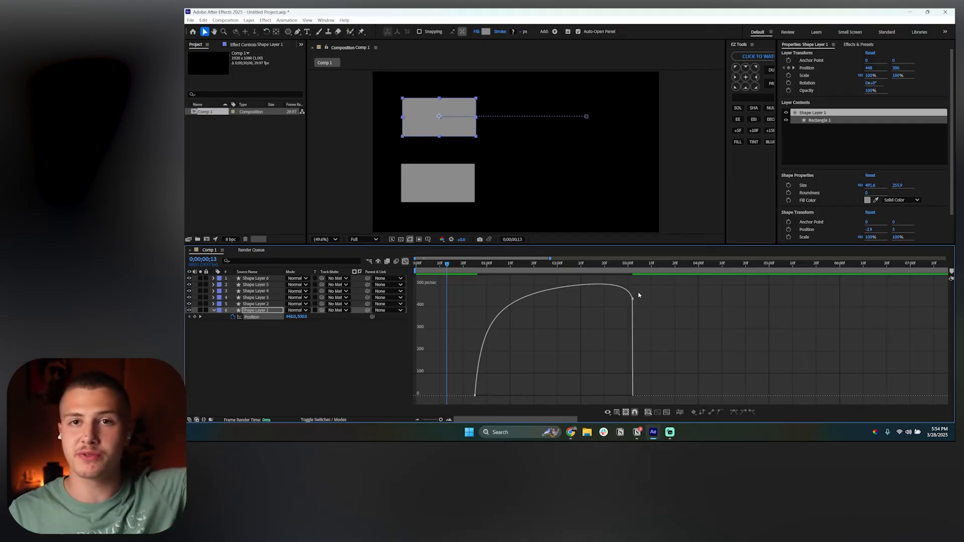
Pull the last position keyframe's speed handle down to zero so the move eases into the end
{"action": "left_click_drag", "start_coordinate": [632, 295], "coordinate": [635, 402]}
{"action": "key", "text": "ctrl+z"}
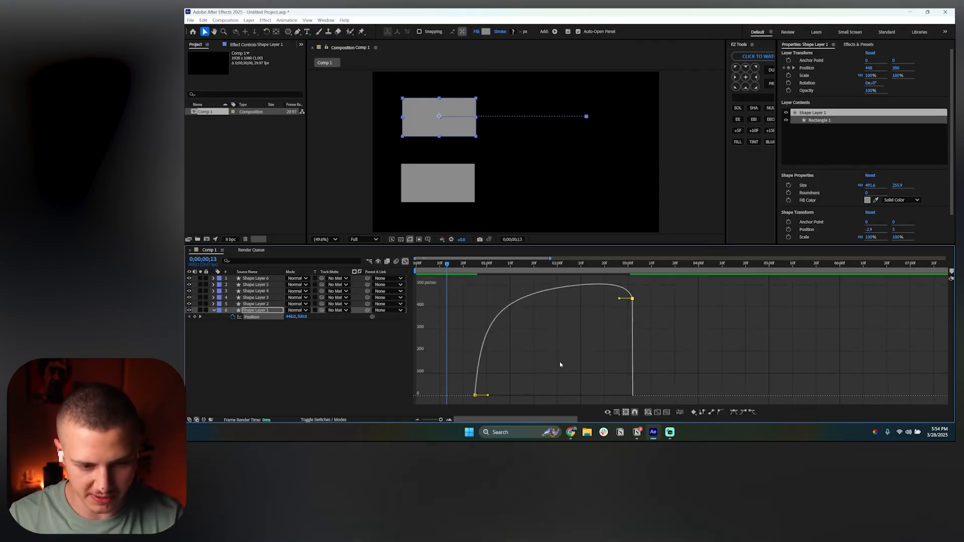
{"action": "left_click_drag", "start_coordinate": [633, 298], "coordinate": [640, 398]}
{"action": "left_click", "coordinate": [664, 374]}
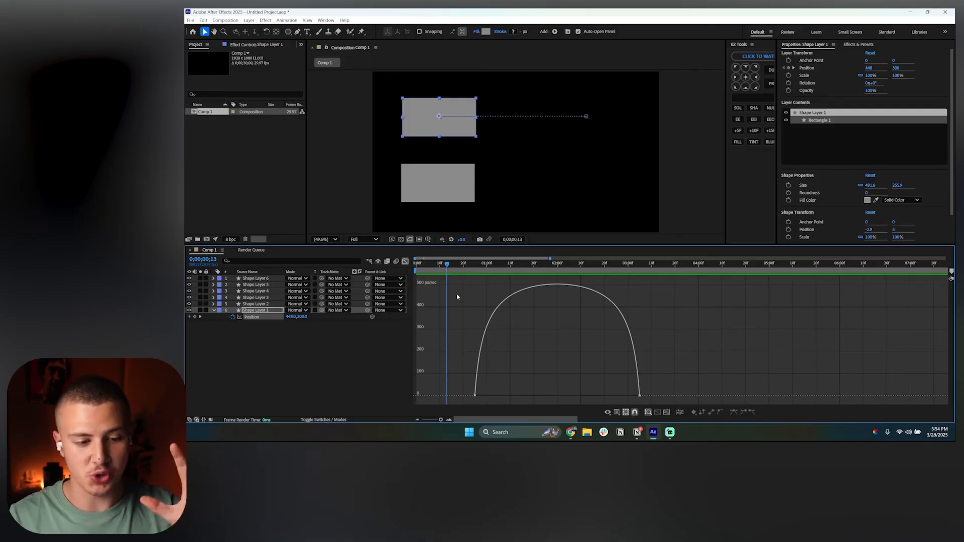
Select the first keyframe and drag its speed handle out to lengthen its ease influence
{"action": "left_click", "coordinate": [450, 268]}
{"action": "left_click_drag", "start_coordinate": [451, 268], "coordinate": [493, 265]}
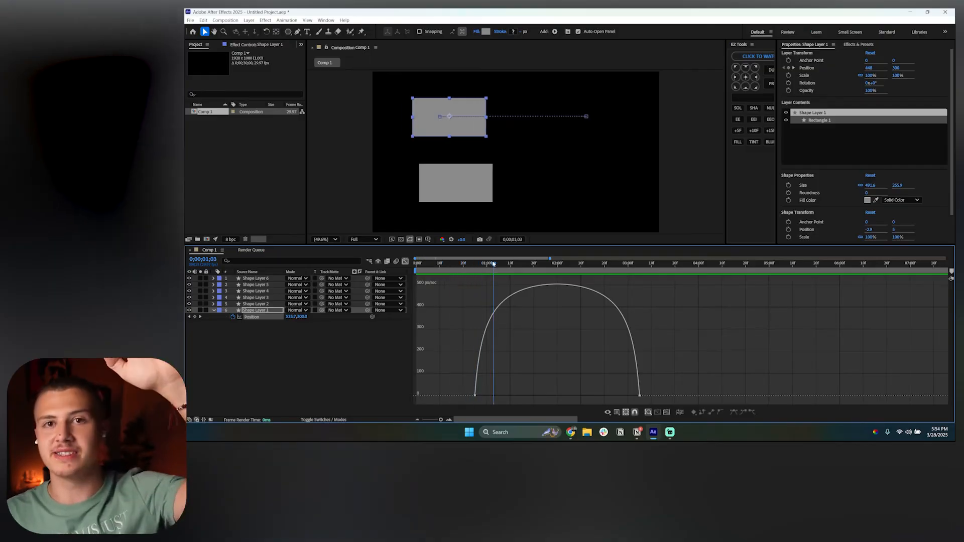
{"action": "left_click_drag", "start_coordinate": [455, 370], "coordinate": [481, 409]}
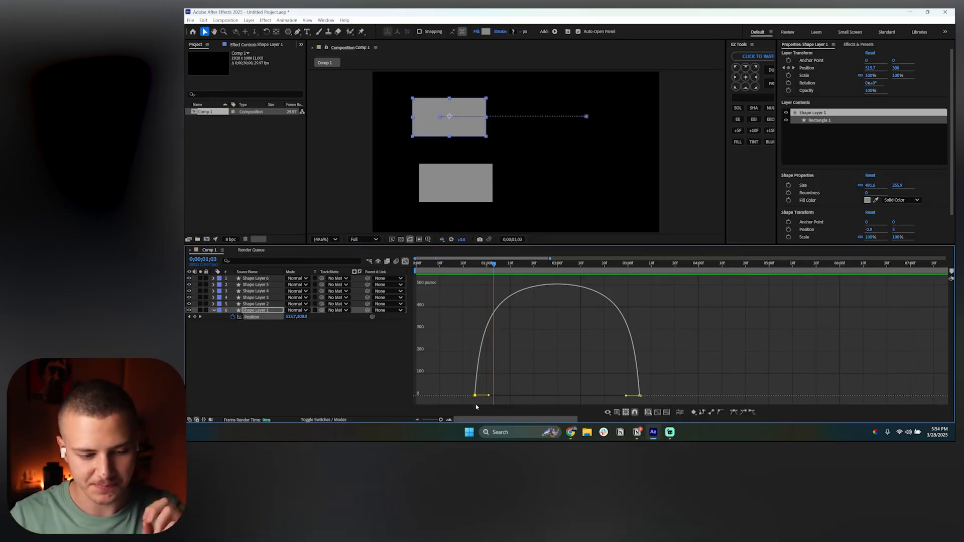
{"action": "left_click_drag", "start_coordinate": [466, 272], "coordinate": [438, 269]}
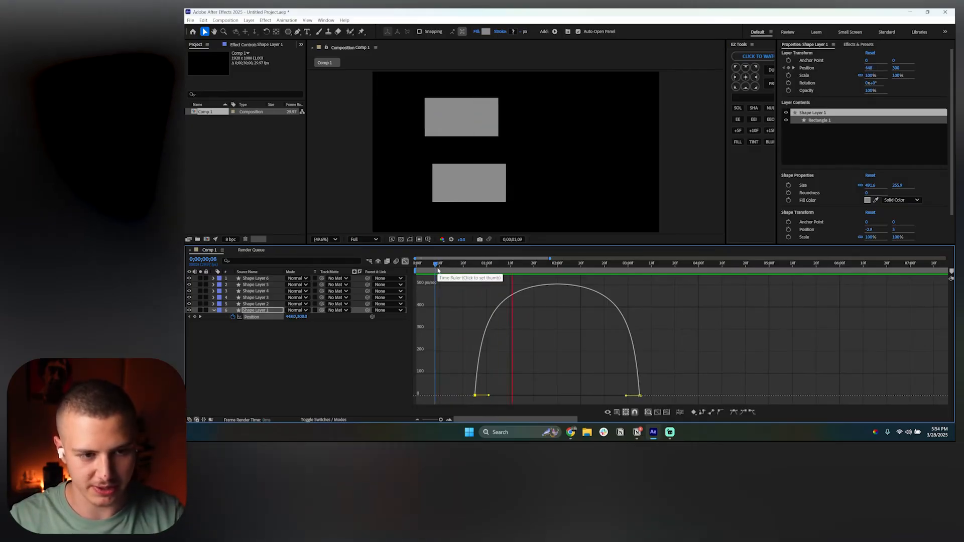
{"action": "key", "text": "space"}
{"action": "left_click_drag", "start_coordinate": [489, 395], "coordinate": [564, 401]}
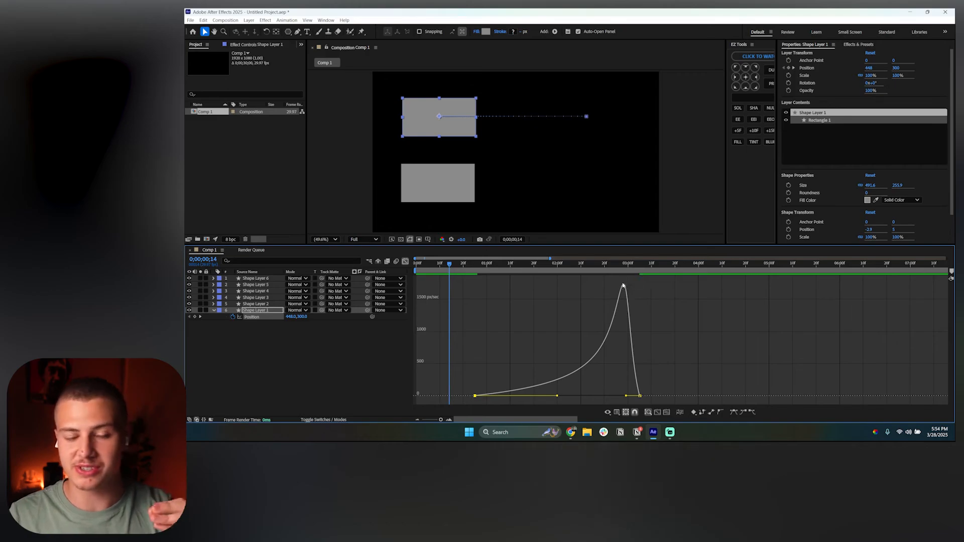
Preview the reshaped position animation and dismiss the chat notification
{"action": "left_click_drag", "start_coordinate": [441, 270], "coordinate": [619, 277]}
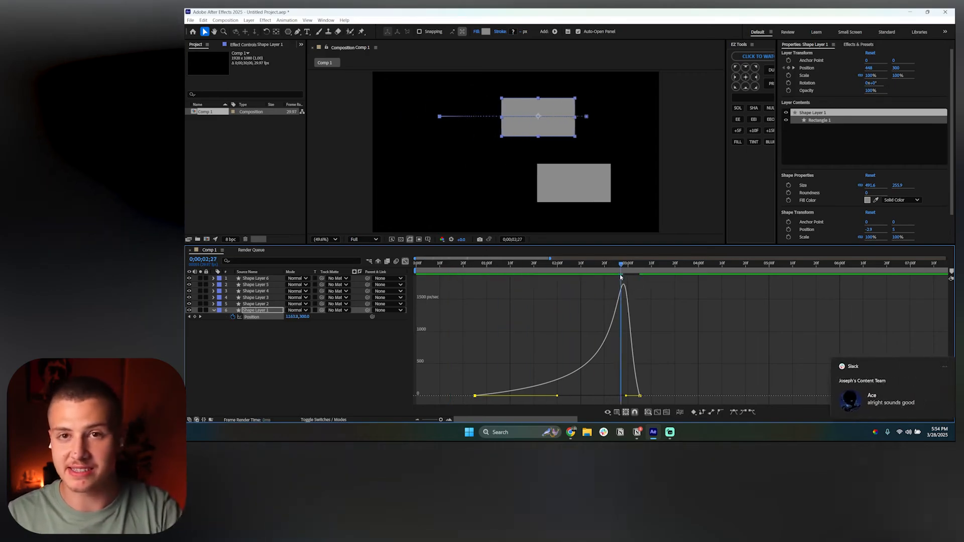
{"action": "left_click", "coordinate": [796, 334]}
{"action": "key", "text": "space"}
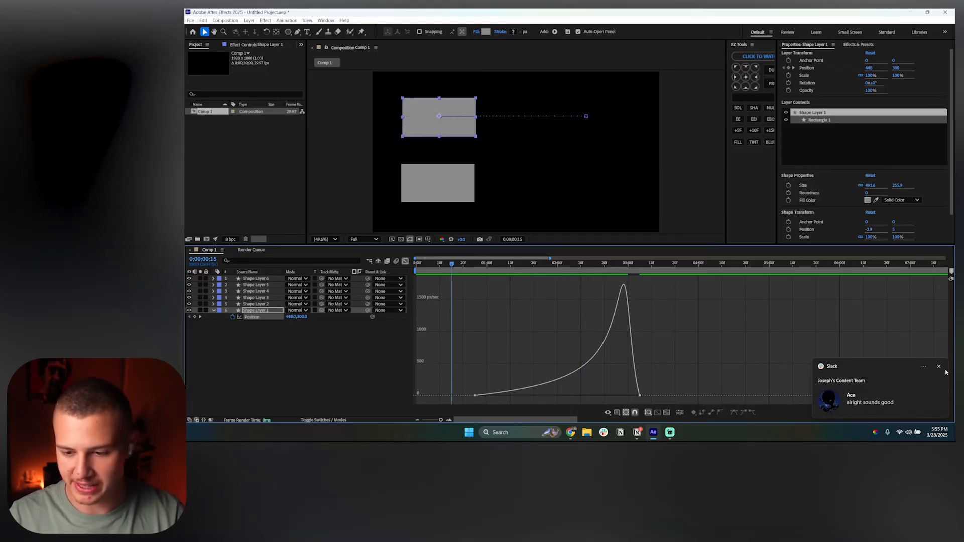
{"action": "left_click", "coordinate": [939, 366]}
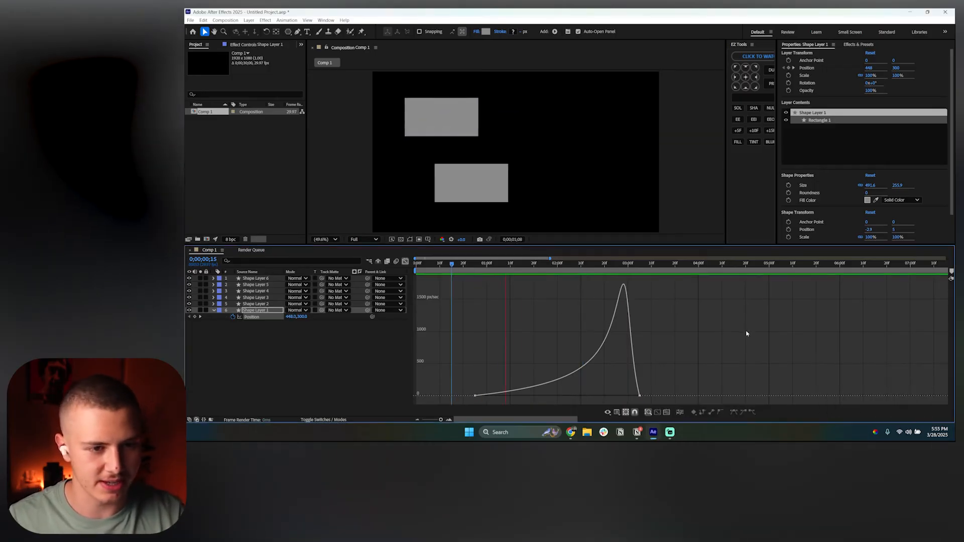
{"action": "key", "text": "space"}
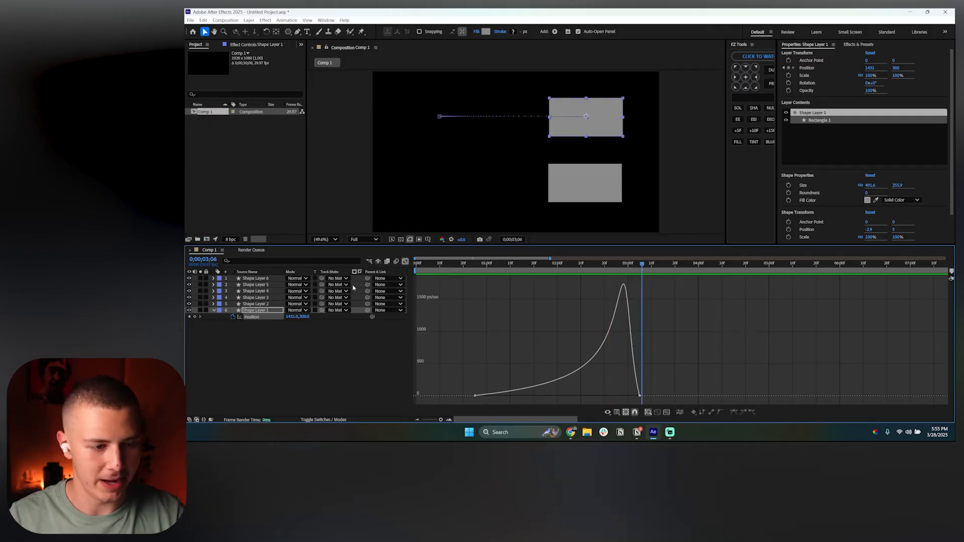
Hide Shape Layer 2 and select both Shape Layer 1 position keyframes in the timeline
{"action": "left_click", "coordinate": [405, 262]}
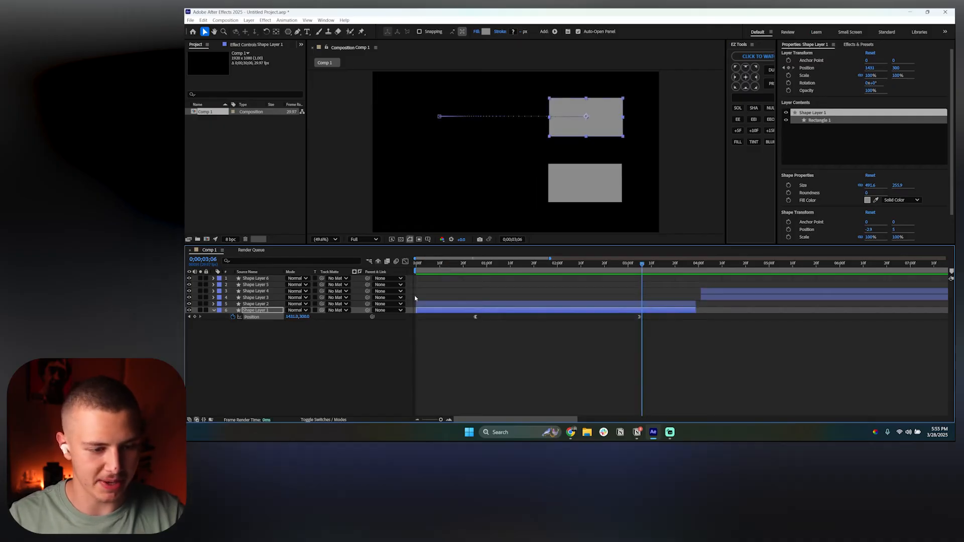
{"action": "left_click", "coordinate": [189, 304]}
{"action": "left_click_drag", "start_coordinate": [659, 317], "coordinate": [455, 349]}
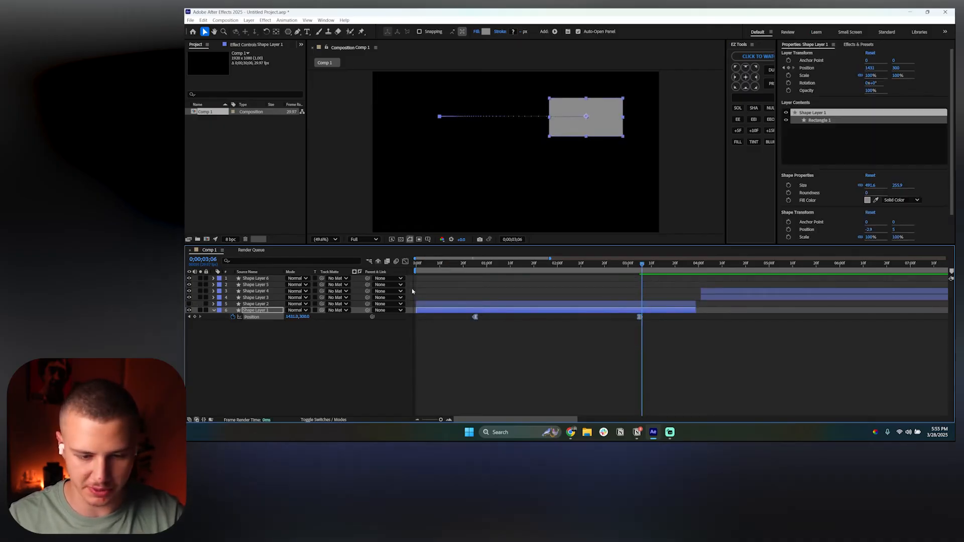
Return to the Graph Editor and preview the animation from the start
{"action": "left_click", "coordinate": [406, 262]}
{"action": "left_click", "coordinate": [461, 267]}
{"action": "key", "text": "space"}
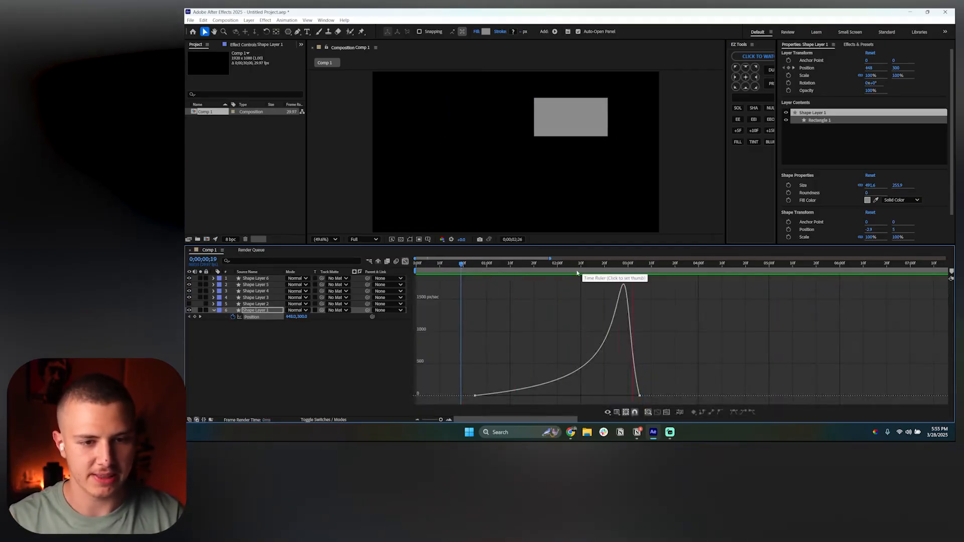
{"action": "key", "text": "space"}
{"action": "left_click", "coordinate": [462, 266]}
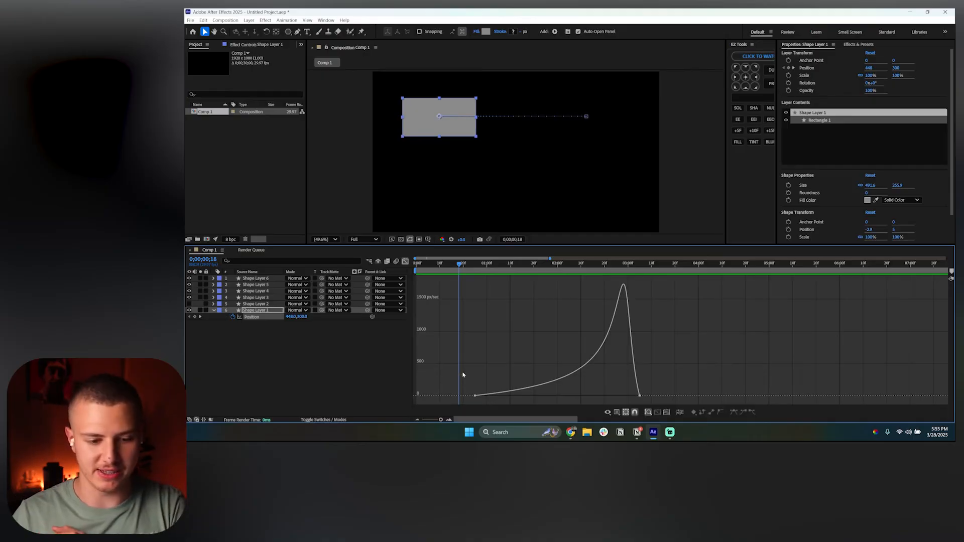
Reshape the speed curve with a short influence on the first keyframe and a long influence on the last keyframe
{"action": "key", "text": "shift+F3"}
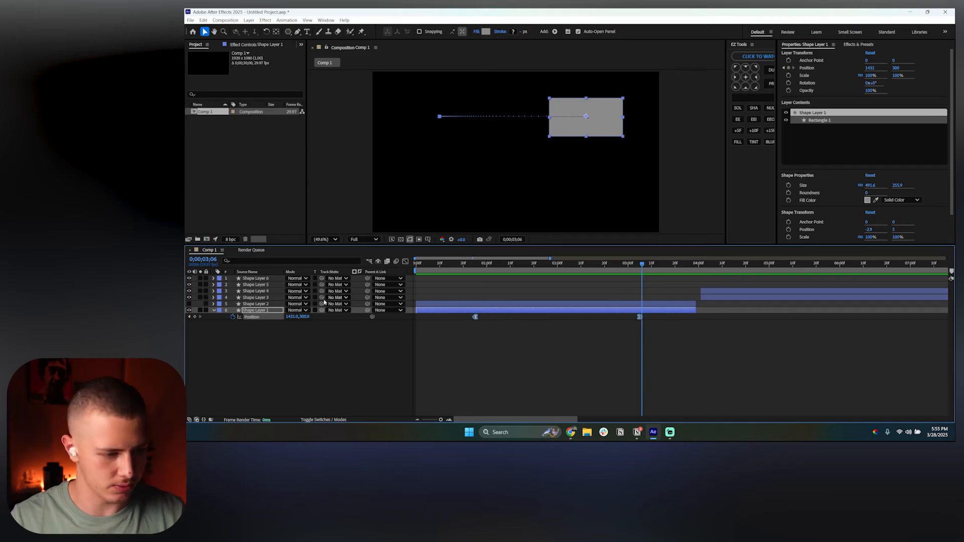
{"action": "left_click_drag", "start_coordinate": [664, 315], "coordinate": [452, 334]}
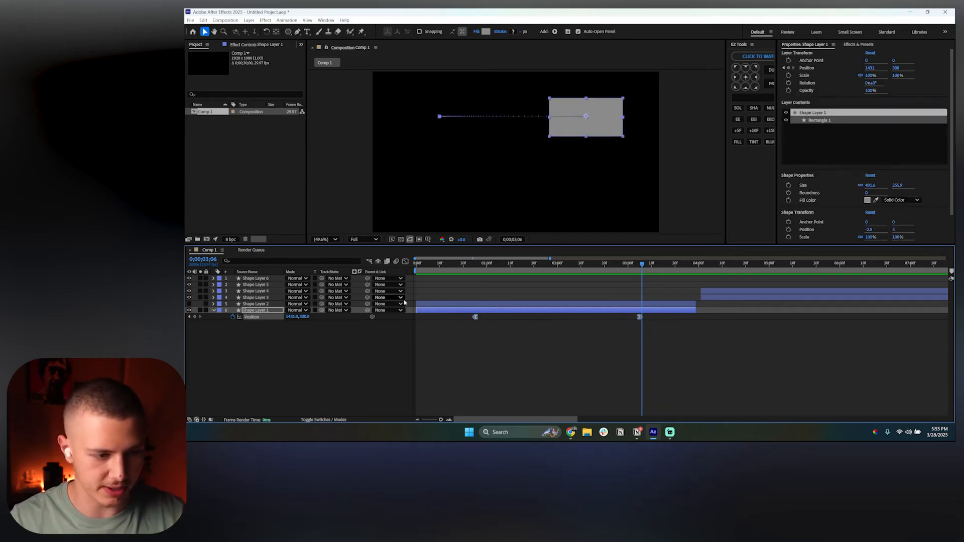
{"action": "left_click", "coordinate": [405, 262]}
{"action": "left_click_drag", "start_coordinate": [466, 375], "coordinate": [487, 419]}
{"action": "left_click_drag", "start_coordinate": [557, 396], "coordinate": [483, 397]}
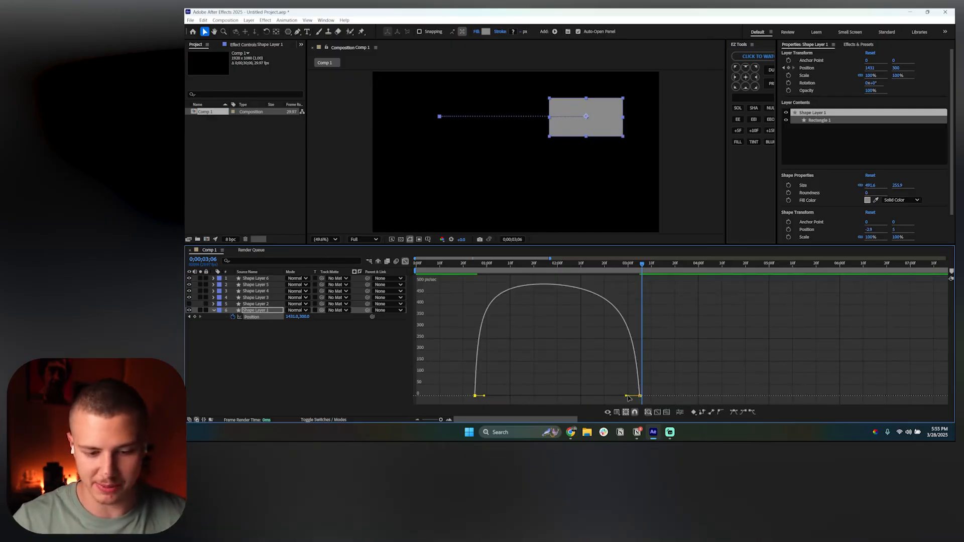
{"action": "left_click_drag", "start_coordinate": [627, 396], "coordinate": [555, 401]}
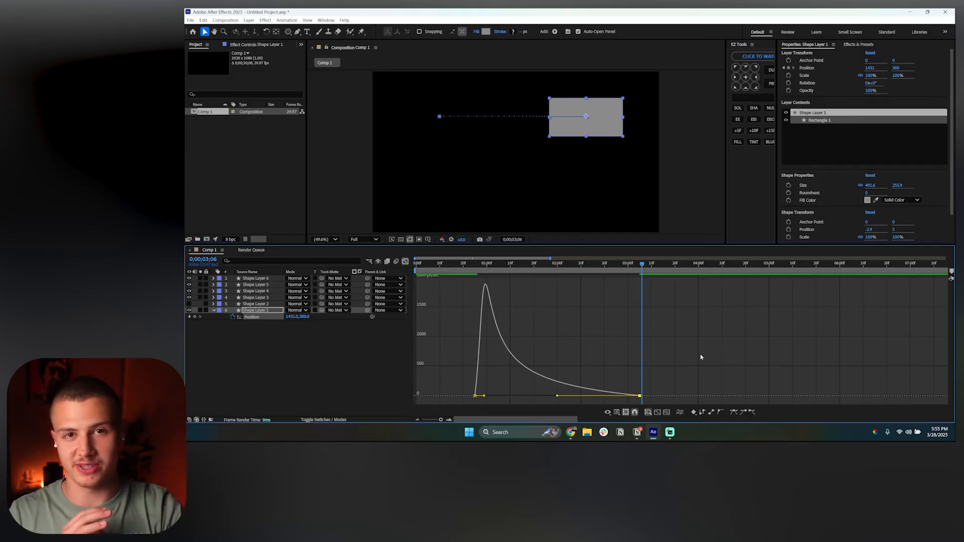
{"action": "left_click", "coordinate": [604, 334]}
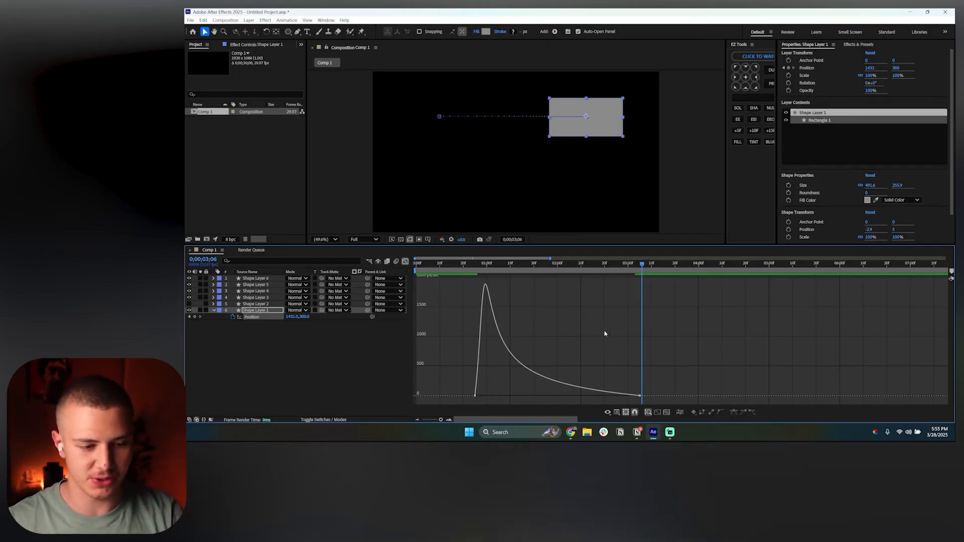
Preview the fast-start, slow-settle position animation
{"action": "left_click", "coordinate": [484, 266]}
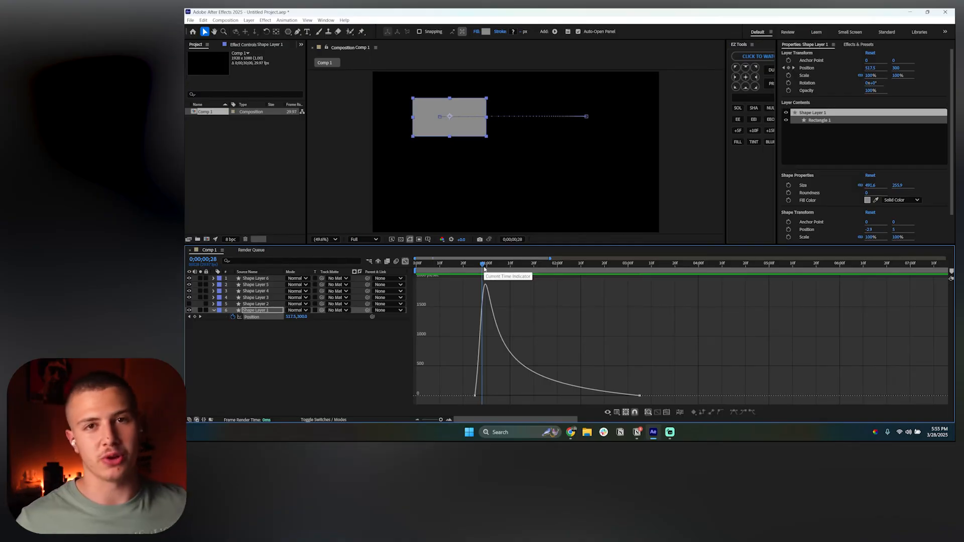
{"action": "left_click_drag", "start_coordinate": [484, 269], "coordinate": [467, 266]}
{"action": "key", "text": "space"}
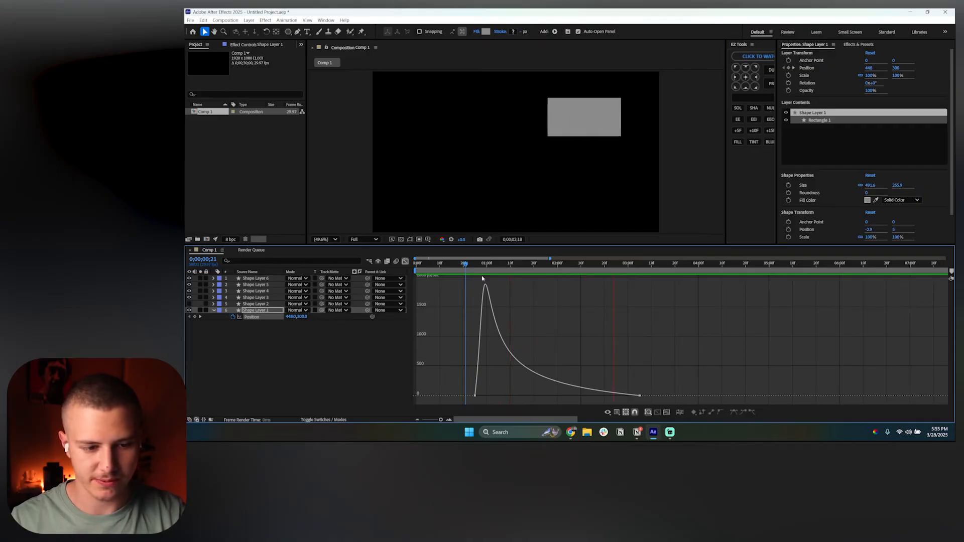
{"action": "left_click", "coordinate": [443, 269]}
{"action": "key", "text": "space"}
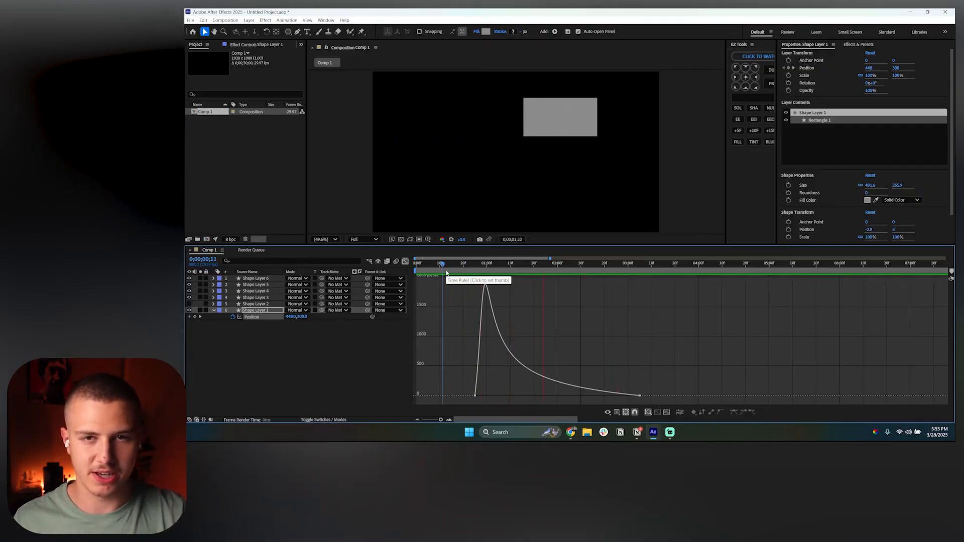
{"action": "key", "text": "space"}
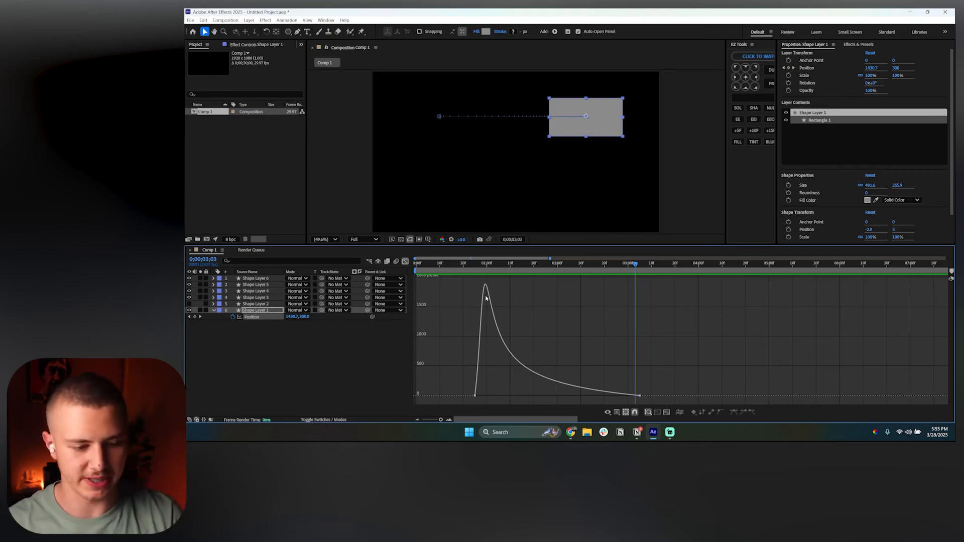
Drag the first keyframe's speed handle out to a long influence matching the last keyframe
{"action": "left_click", "coordinate": [474, 395]}
{"action": "left_click_drag", "start_coordinate": [483, 397], "coordinate": [545, 397]}
{"action": "left_click", "coordinate": [538, 301]}
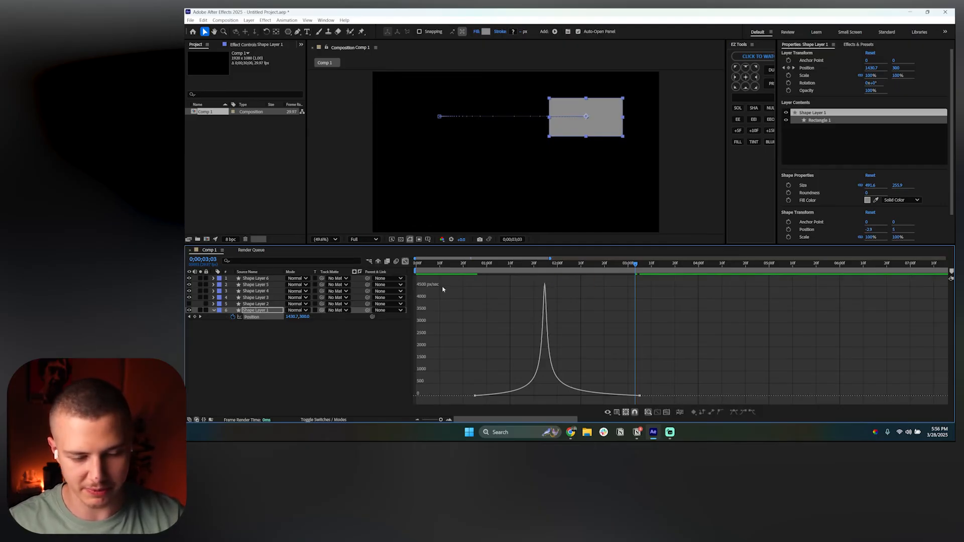
Preview the animation and switch back from the Graph Editor to the layer timeline
{"action": "left_click", "coordinate": [471, 269]}
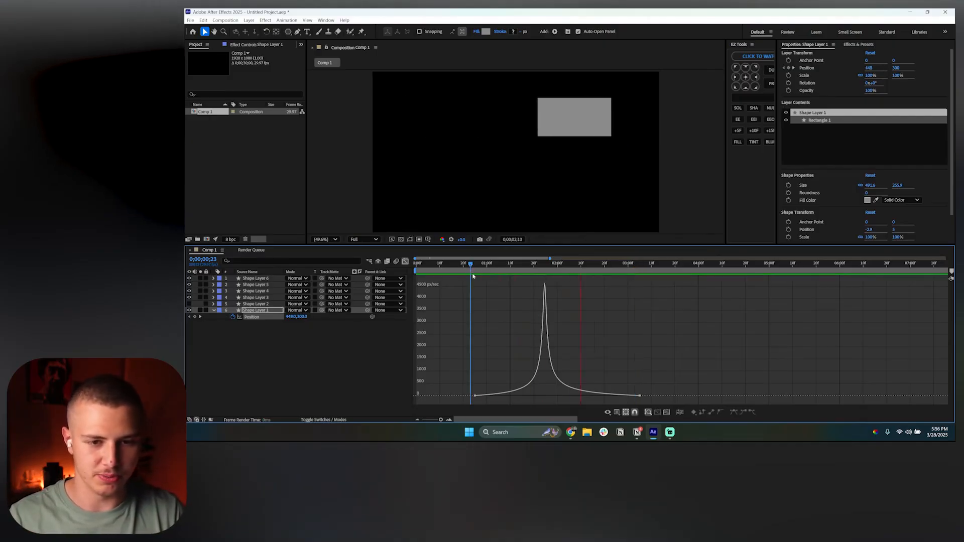
{"action": "key", "text": "space"}
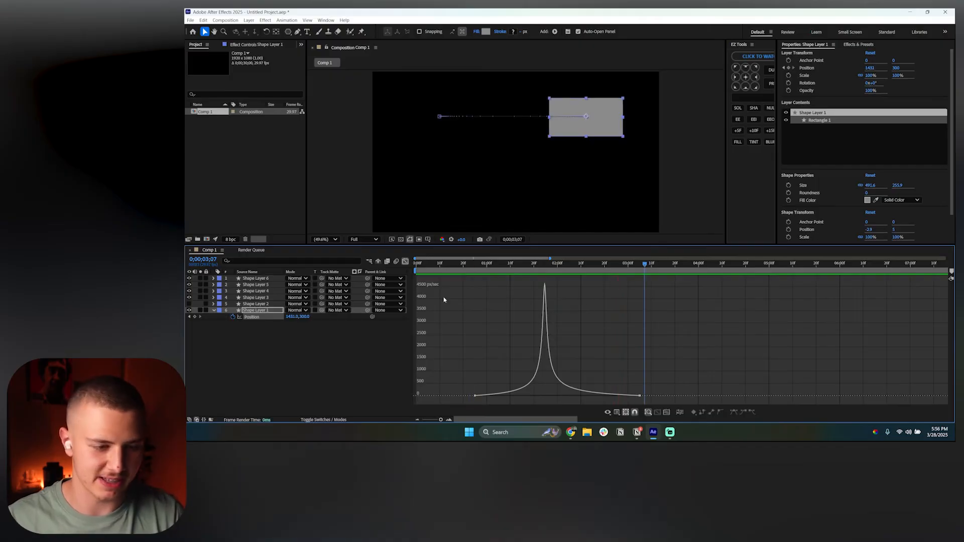
{"action": "left_click", "coordinate": [405, 262]}
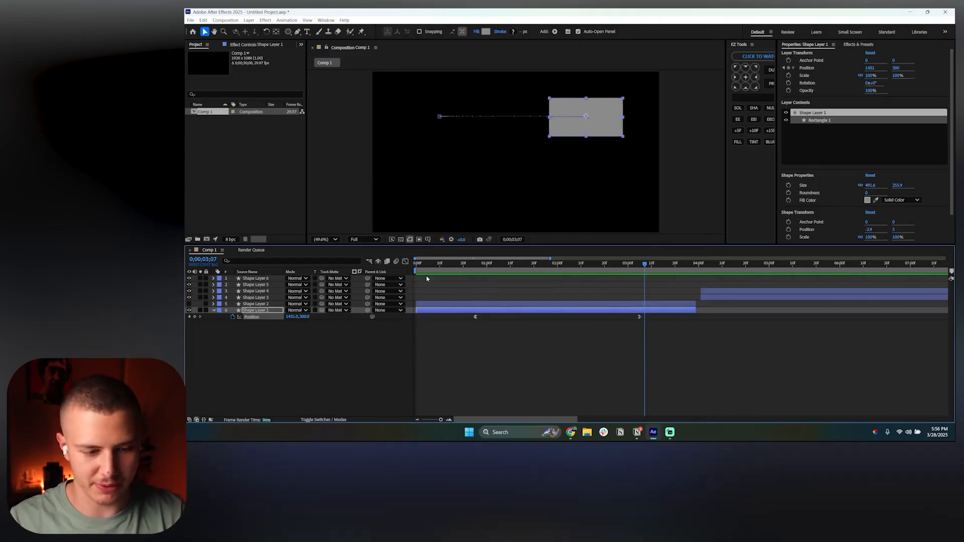
Show Shape Layer 2 again, select it and move the playhead into its animation
{"action": "left_click", "coordinate": [189, 303]}
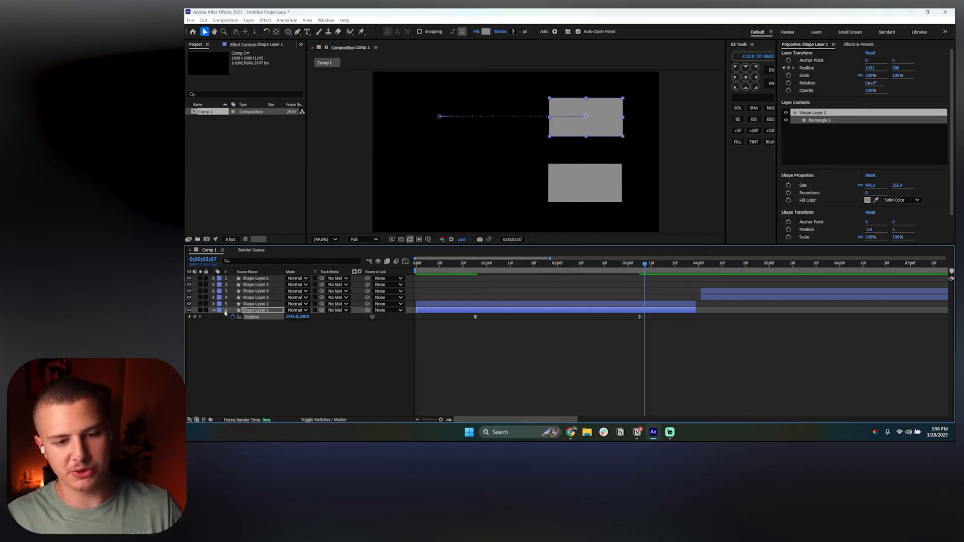
{"action": "left_click", "coordinate": [459, 306]}
{"action": "left_click", "coordinate": [504, 268]}
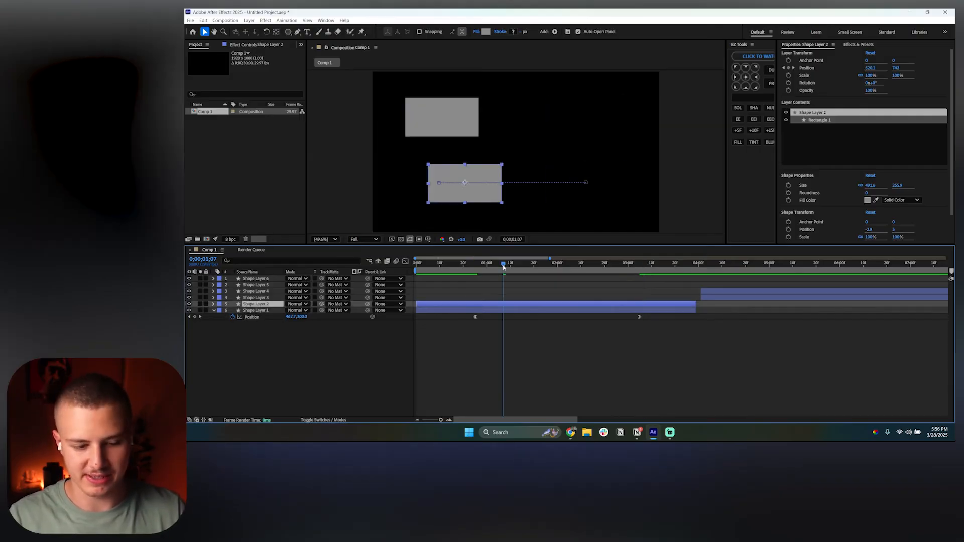
Reveal Shape Layer 2's Position keyframes, open the Graph Editor, select both keyframes and apply Easy Ease
{"action": "key", "text": "p"}
{"action": "left_click_drag", "start_coordinate": [655, 309], "coordinate": [470, 322]}
{"action": "left_click", "coordinate": [405, 261]}
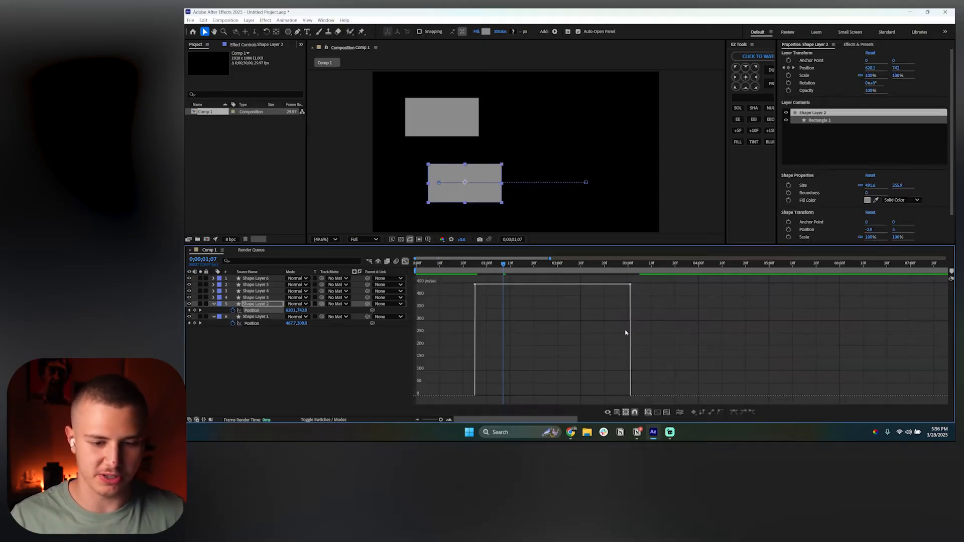
{"action": "left_click_drag", "start_coordinate": [651, 279], "coordinate": [417, 304]}
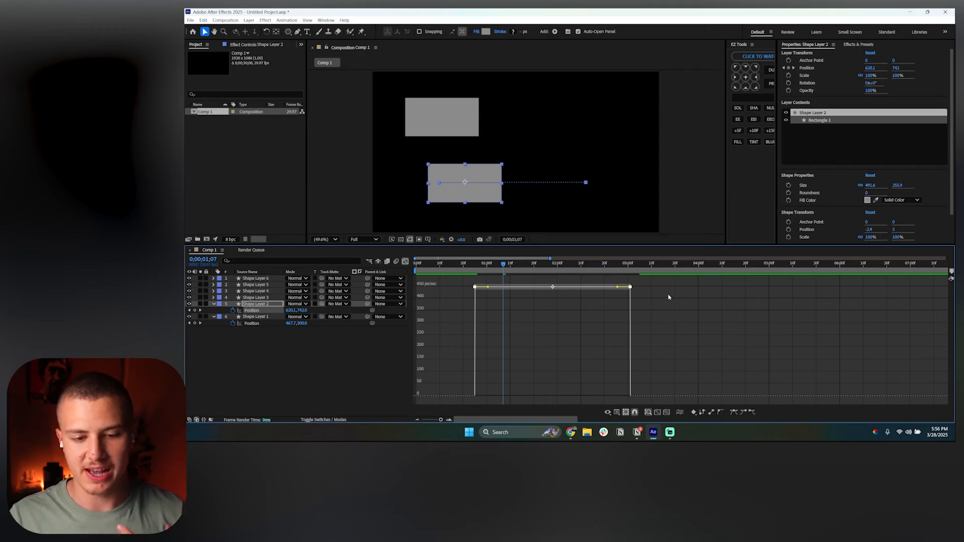
{"action": "left_click_drag", "start_coordinate": [652, 279], "coordinate": [453, 324]}
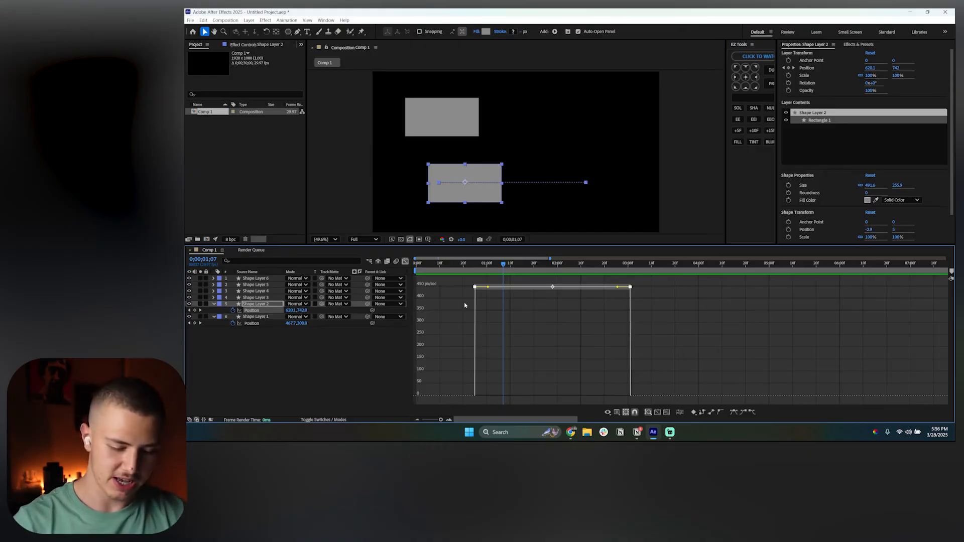
{"action": "key", "text": "F9"}
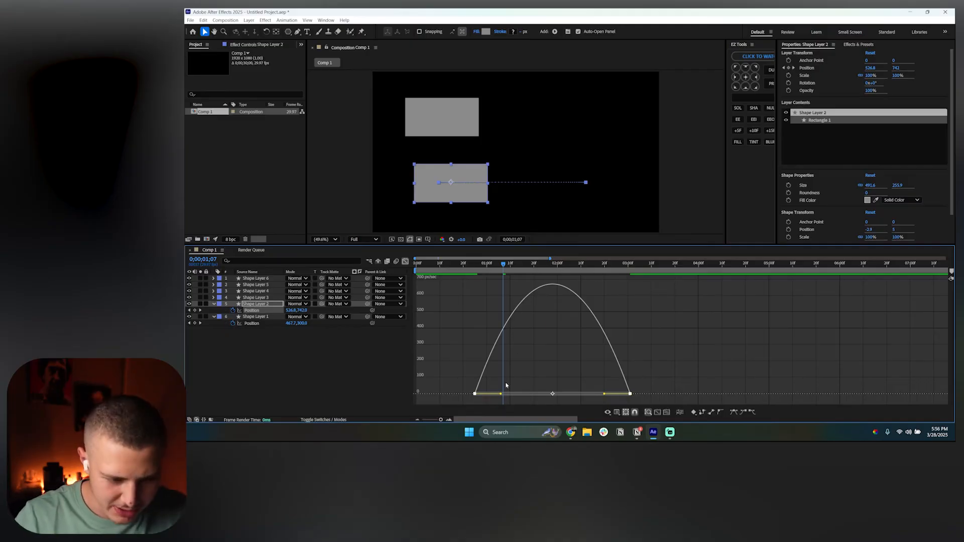
Drag the last keyframe's speed handle far inward for a long influence, keeping the first handle short
{"action": "left_click_drag", "start_coordinate": [501, 396], "coordinate": [503, 396]}
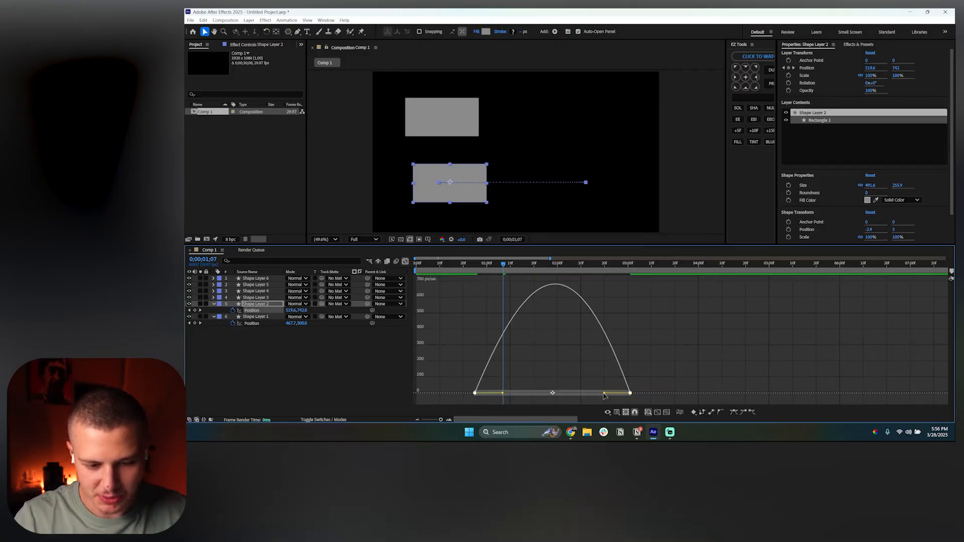
{"action": "left_click_drag", "start_coordinate": [605, 395], "coordinate": [552, 395]}
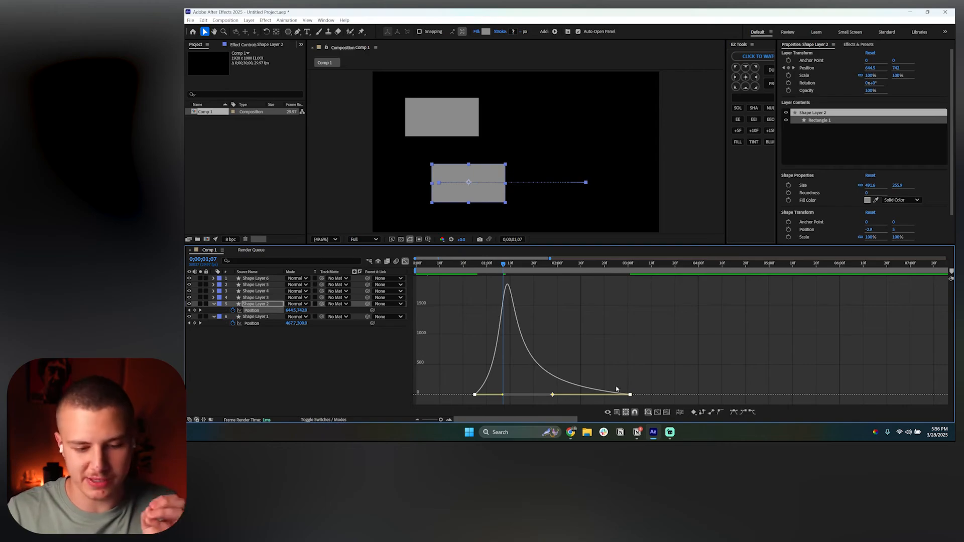
{"action": "left_click", "coordinate": [619, 390]}
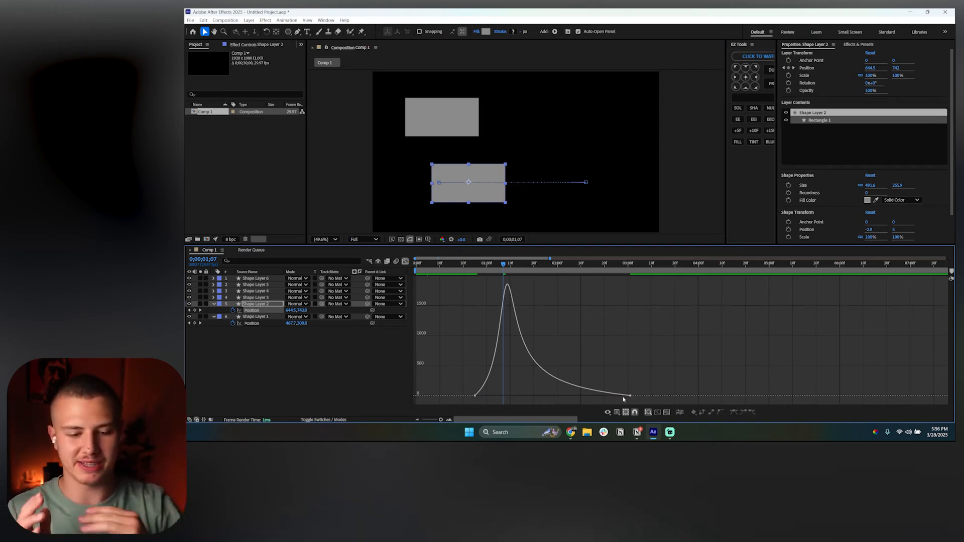
Preview the fast-start, slow-settle animation in the Graph Editor and again in the layer timeline
{"action": "left_click", "coordinate": [473, 275]}
{"action": "key", "text": "space"}
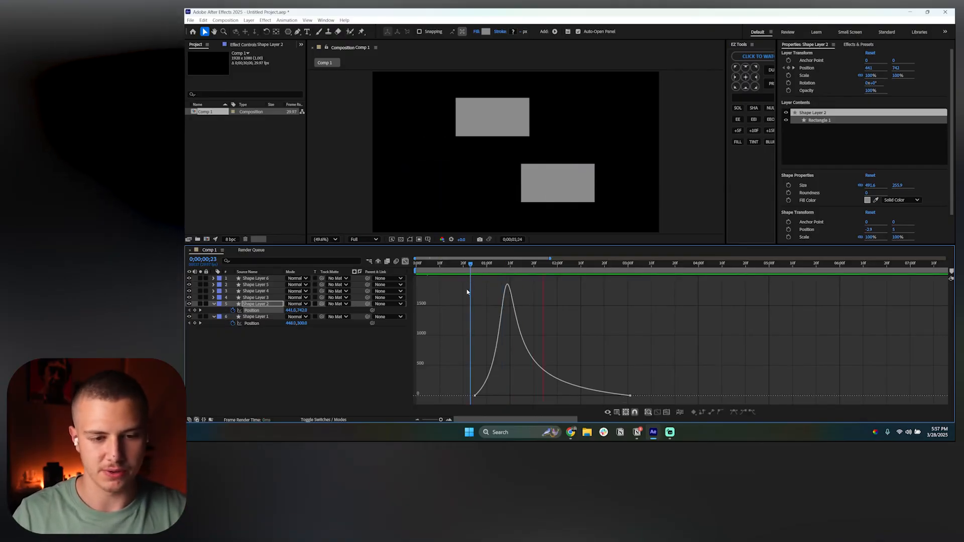
{"action": "left_click", "coordinate": [405, 262]}
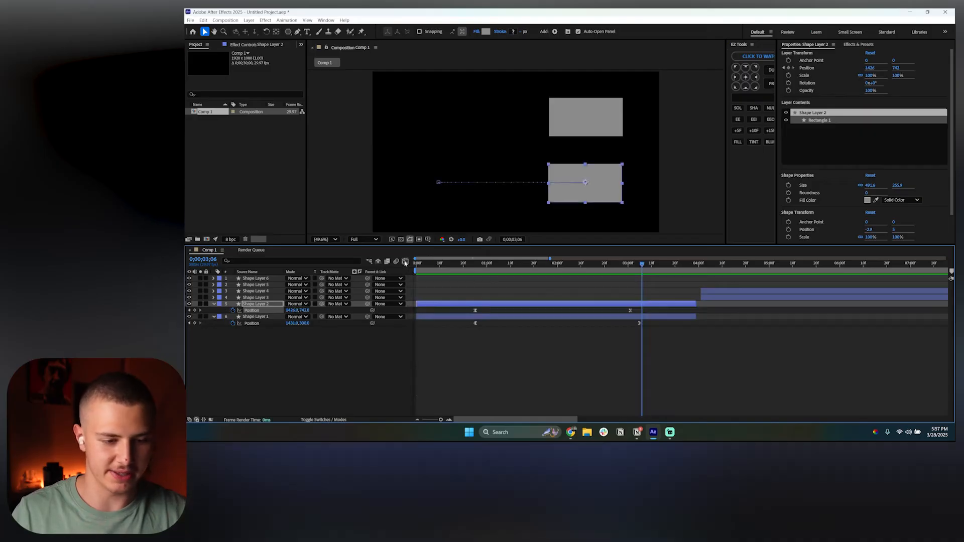
{"action": "left_click", "coordinate": [473, 265]}
{"action": "key", "text": "space"}
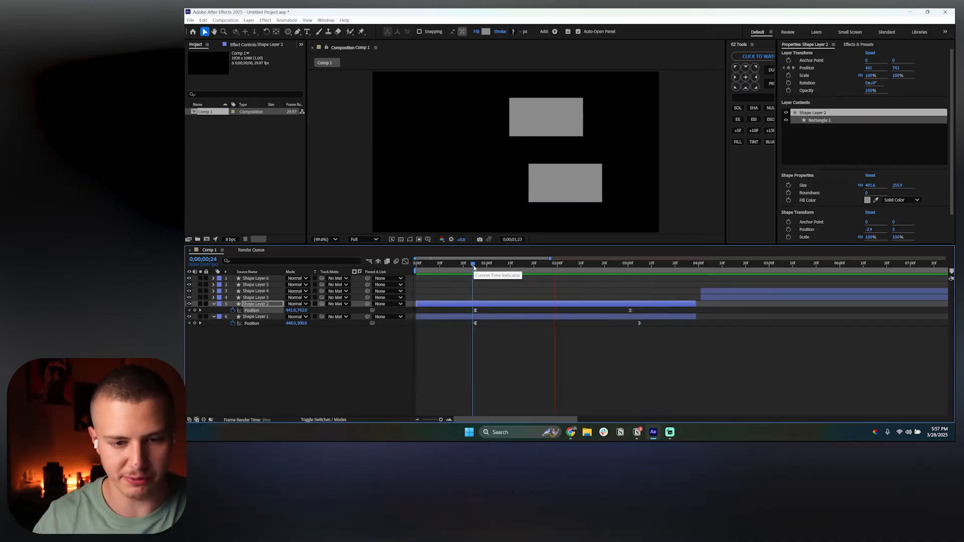
{"action": "key", "text": "space"}
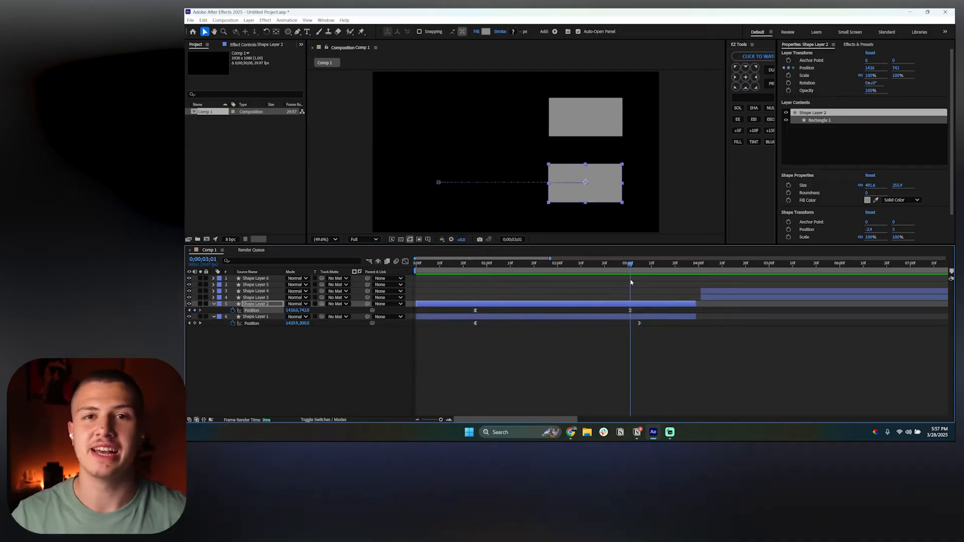
Reveal the Scale properties of Shape Layer 3 and Shape Layer 4 and select Shape Layer 3's scale keyframes
{"action": "key", "text": "minus"}
{"action": "key", "text": "minus"}
{"action": "key", "text": "minus"}
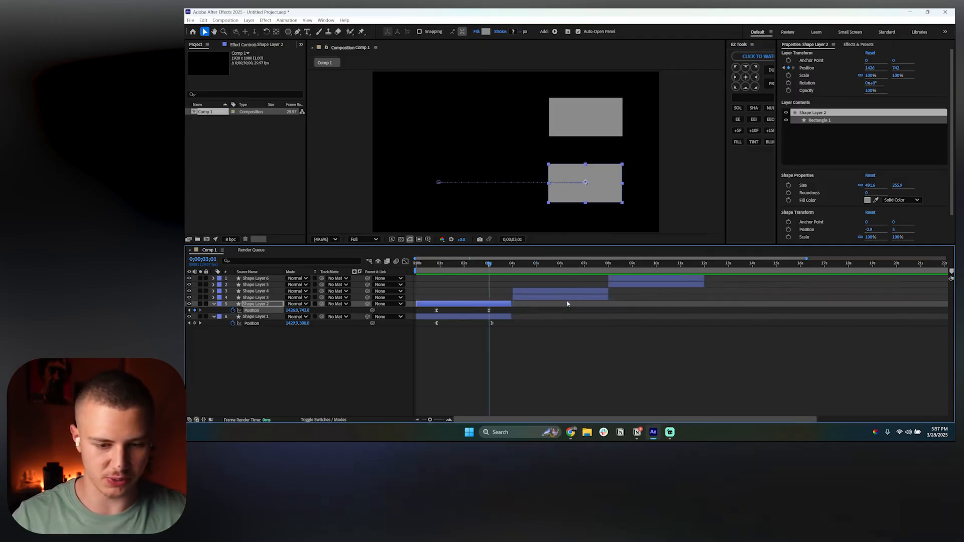
{"action": "left_click", "coordinate": [507, 263]}
{"action": "left_click", "coordinate": [508, 292]}
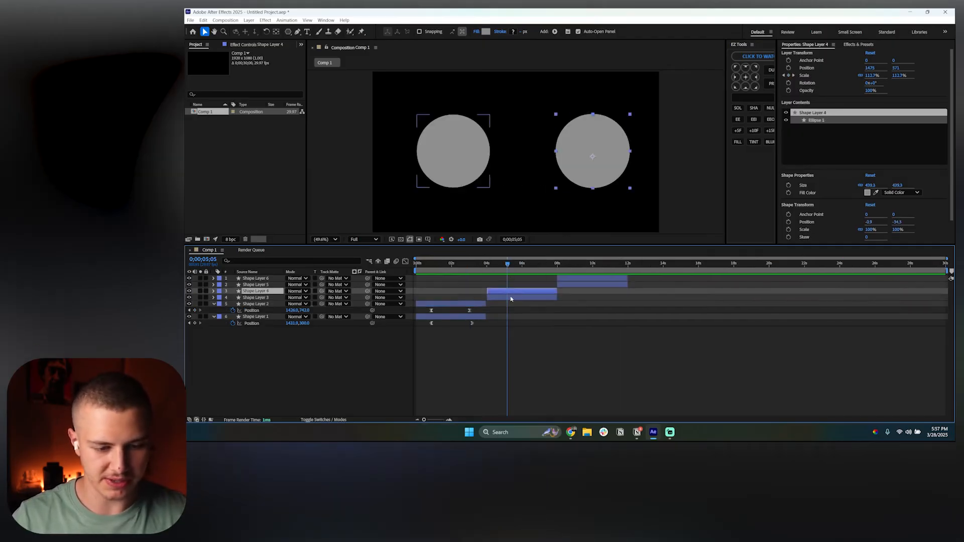
{"action": "left_click", "coordinate": [511, 299], "text": "shift"}
{"action": "key", "text": "s"}
{"action": "left_click", "coordinate": [503, 318]}
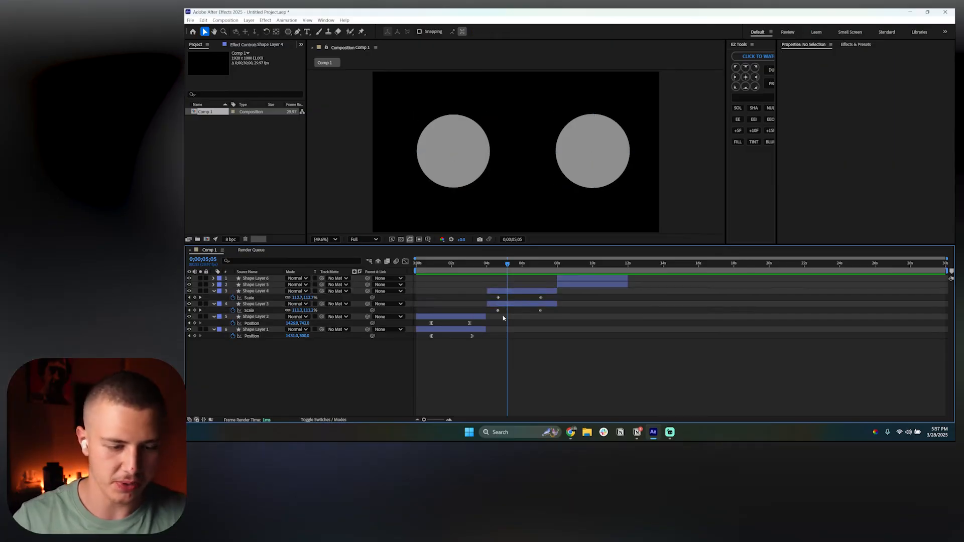
{"action": "left_click_drag", "start_coordinate": [544, 309], "coordinate": [483, 319]}
Open the Graph Editor, switch to the speed graph and apply Easy Ease to Shape Layer 3's scale keyframes
{"action": "left_click", "coordinate": [406, 261]}
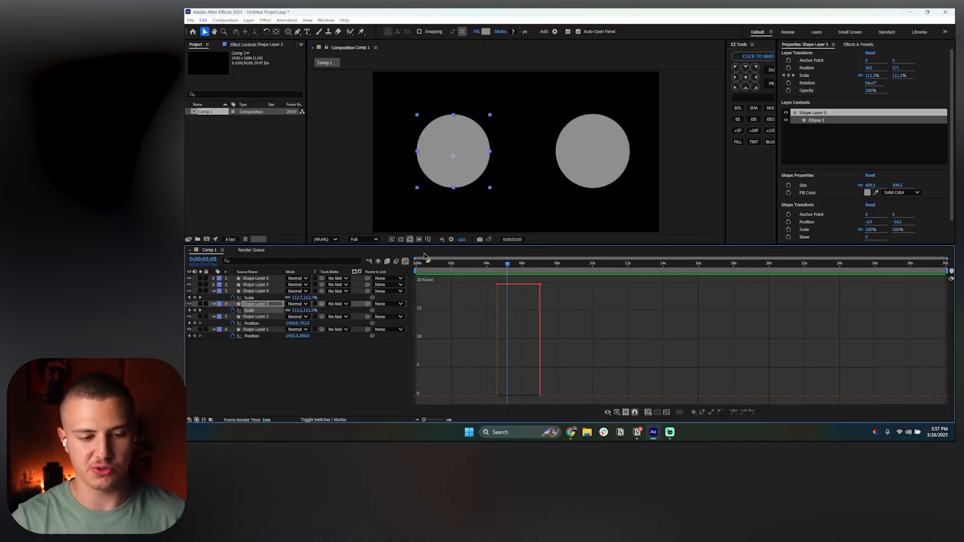
{"action": "left_click_drag", "start_coordinate": [484, 286], "coordinate": [559, 296]}
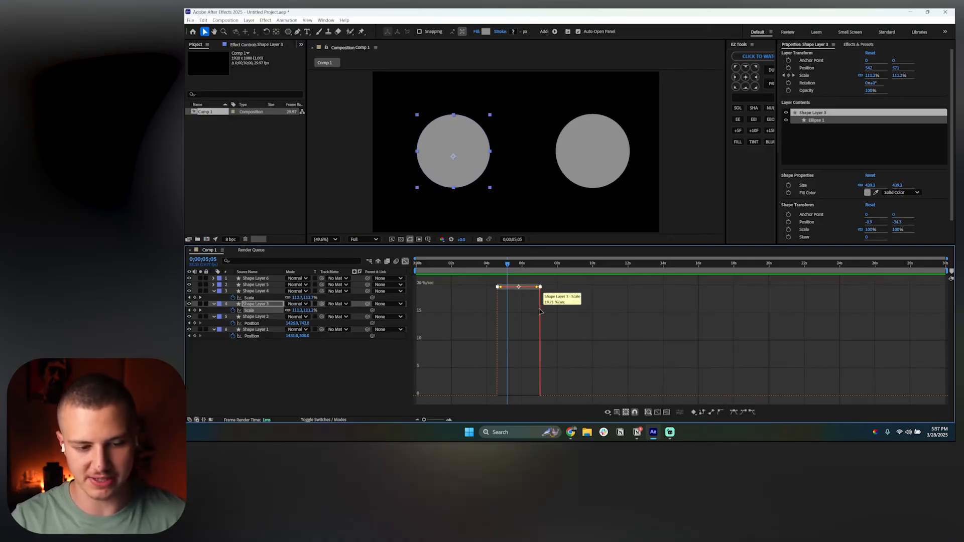
{"action": "left_click_drag", "start_coordinate": [478, 280], "coordinate": [566, 303]}
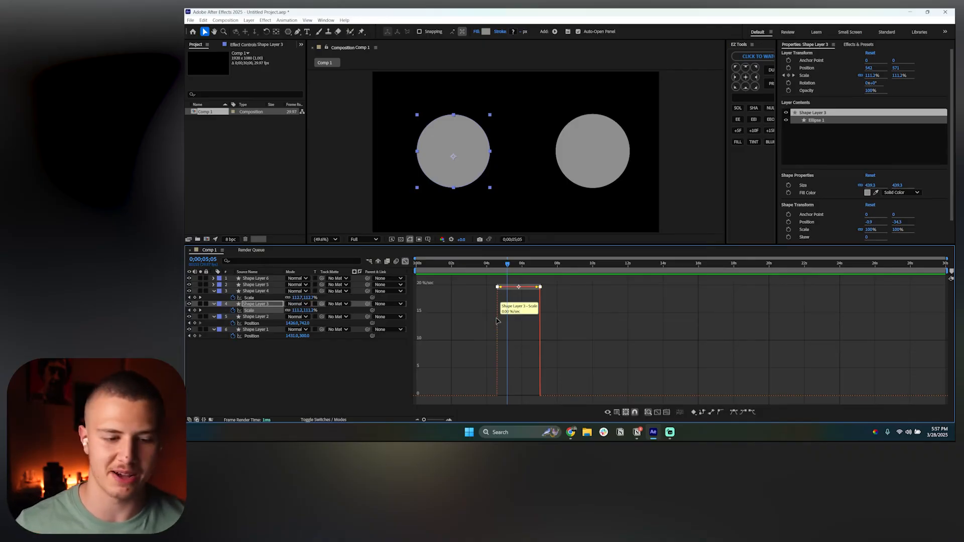
{"action": "right_click", "coordinate": [473, 322]}
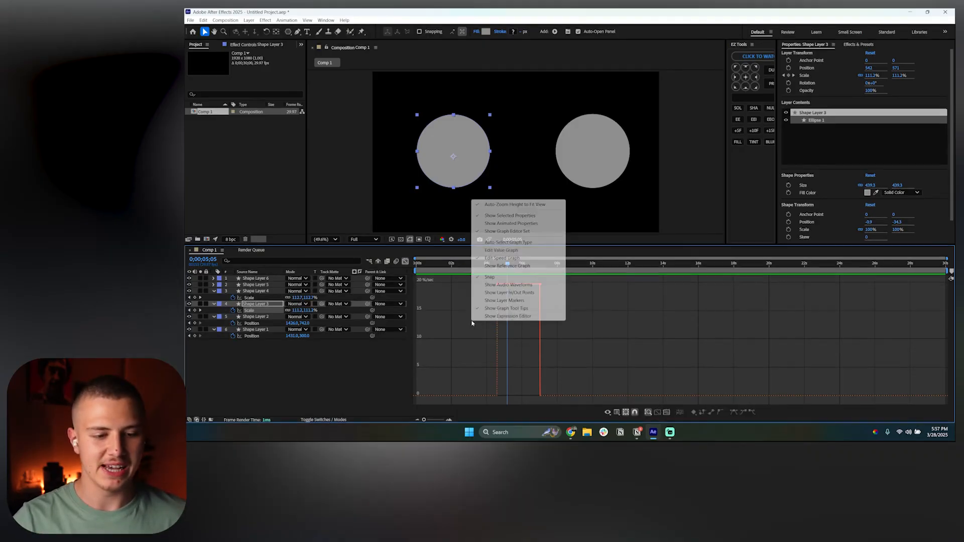
{"action": "left_click", "coordinate": [497, 258]}
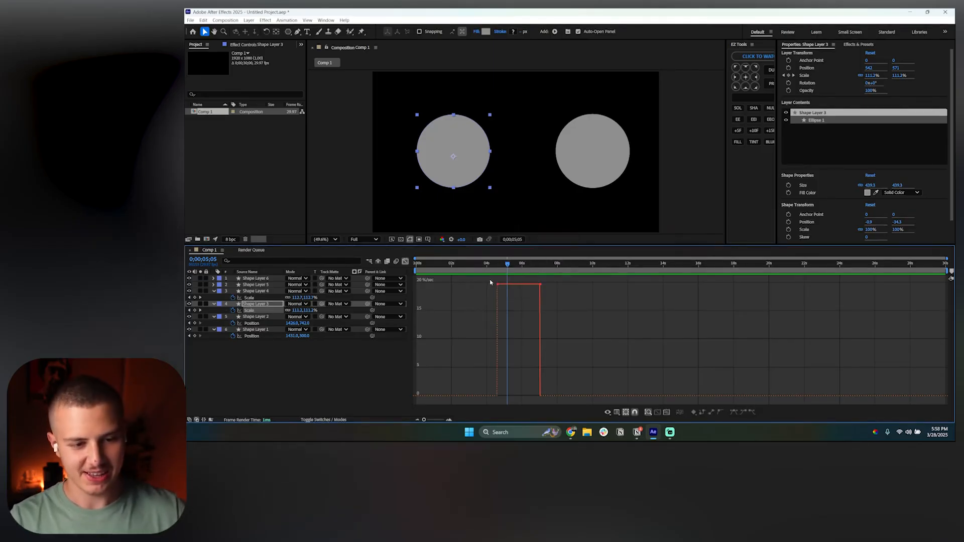
{"action": "left_click_drag", "start_coordinate": [472, 279], "coordinate": [571, 298]}
{"action": "key", "text": "F9"}
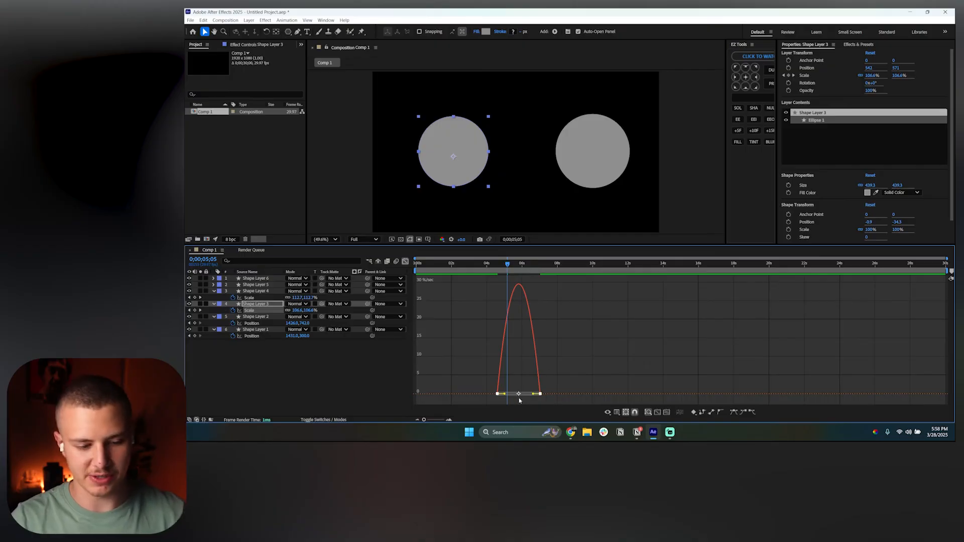
Lengthen the first scale keyframe's speed-handle influence and preview the circle's scale animation
{"action": "left_click_drag", "start_coordinate": [504, 393], "coordinate": [523, 395]}
{"action": "left_click", "coordinate": [577, 375]}
{"action": "left_click", "coordinate": [495, 265]}
{"action": "key", "text": "space"}
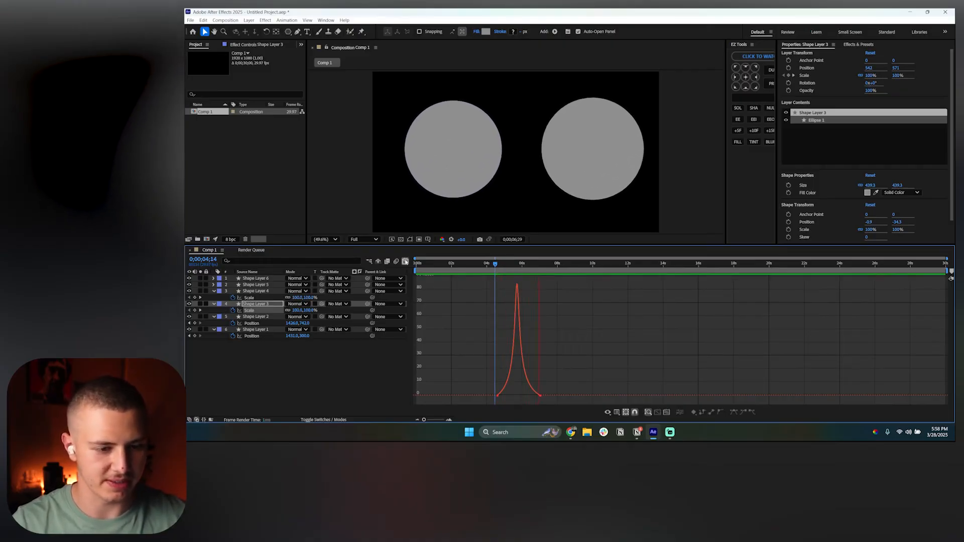
{"action": "key", "text": "space"}
Select Shape Layer 4's scale keyframes, apply Easy Ease and extend the first keyframe's influence for a slow start
{"action": "left_click", "coordinate": [405, 262]}
{"action": "left_click", "coordinate": [537, 292]}
{"action": "left_click_drag", "start_coordinate": [555, 295], "coordinate": [485, 303]}
{"action": "left_click", "coordinate": [405, 261]}
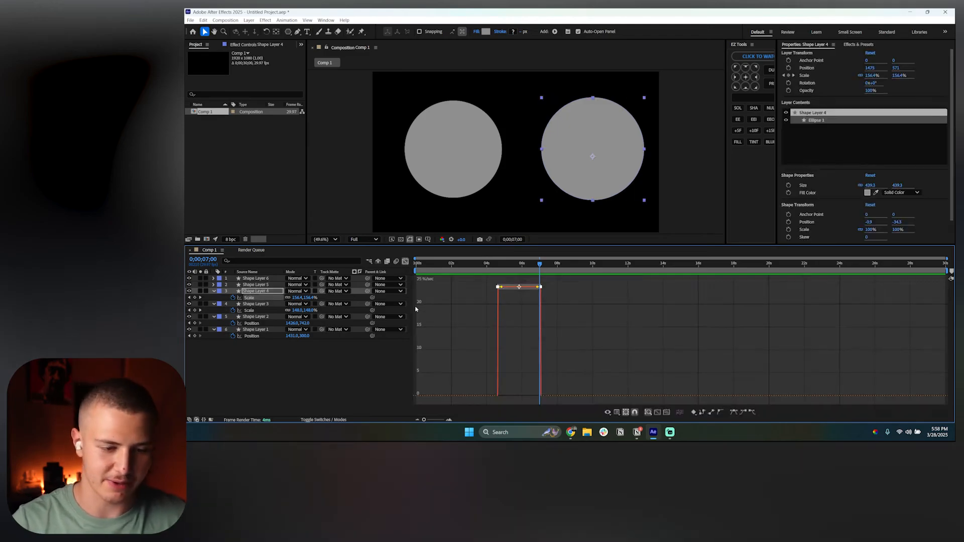
{"action": "key", "text": "F9"}
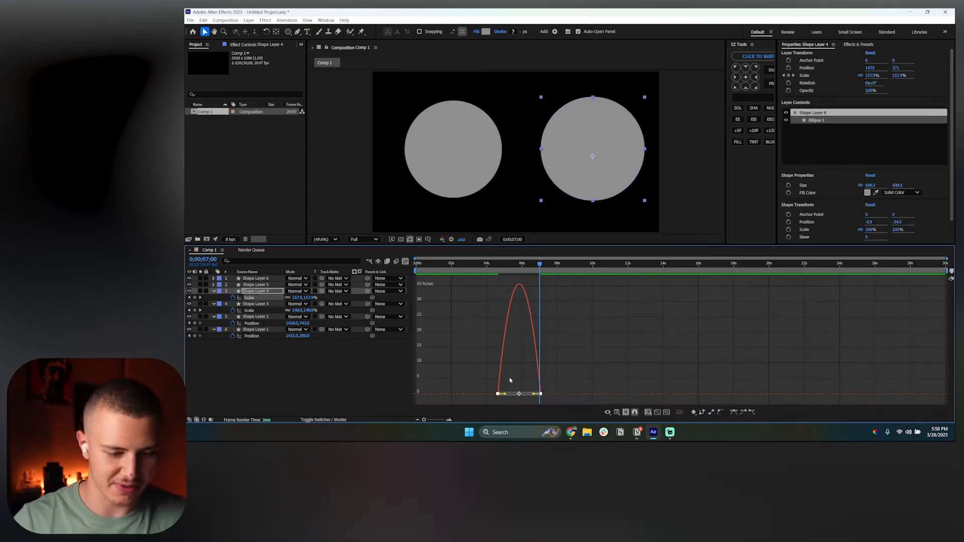
{"action": "left_click_drag", "start_coordinate": [507, 394], "coordinate": [518, 397]}
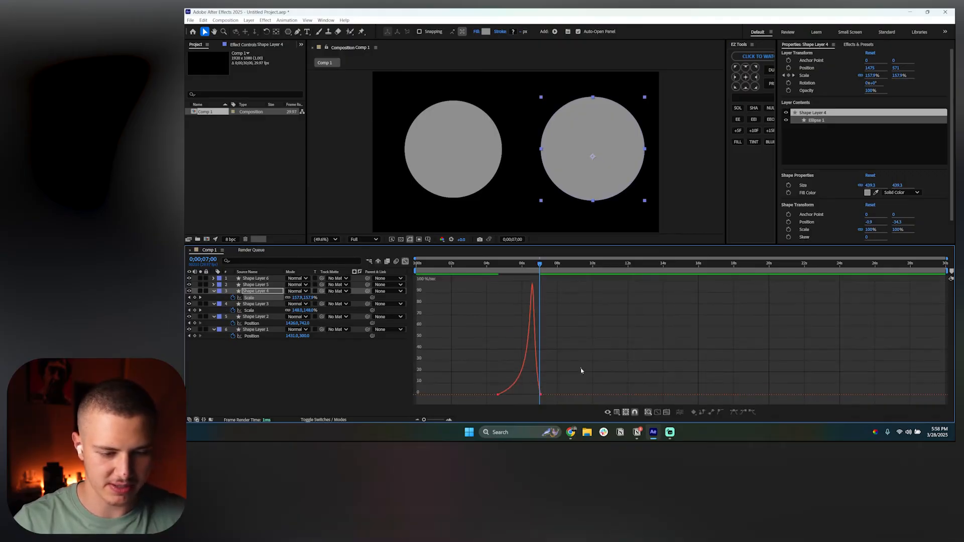
Scrub through the scale animations and switch back to the layer timeline
{"action": "left_click", "coordinate": [511, 266]}
{"action": "left_click_drag", "start_coordinate": [511, 266], "coordinate": [501, 268]}
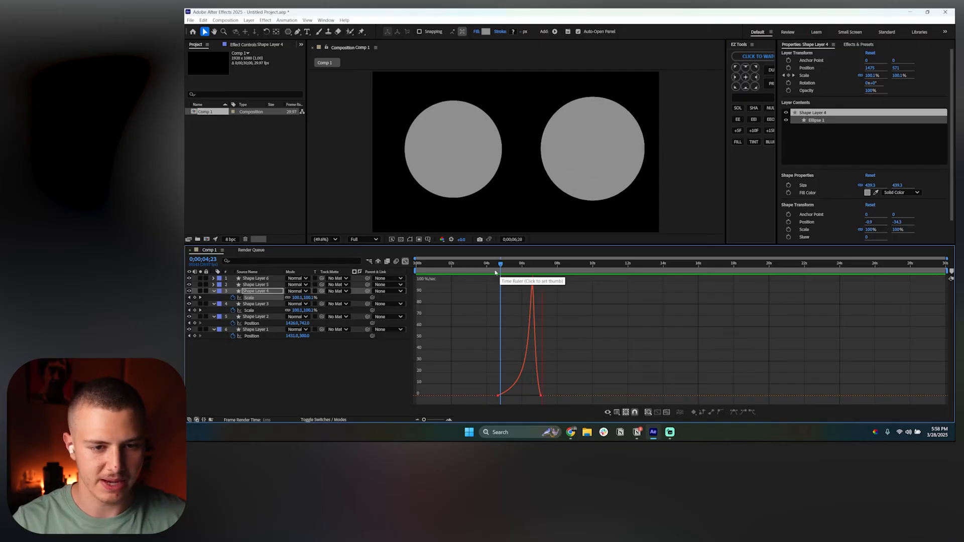
{"action": "left_click", "coordinate": [406, 262]}
{"action": "left_click_drag", "start_coordinate": [551, 263], "coordinate": [576, 278]}
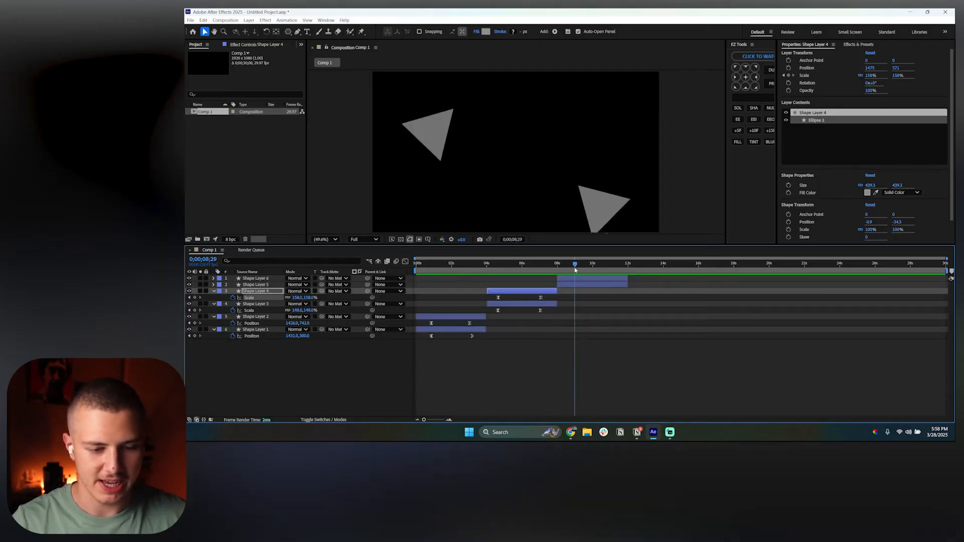
Reveal the Rotation keyframes of the triangle layers Shape Layer 5 and 6, and apply Easy Ease to them in the Graph Editor
{"action": "left_click", "coordinate": [579, 281]}
{"action": "left_click", "coordinate": [582, 285], "text": "ctrl"}
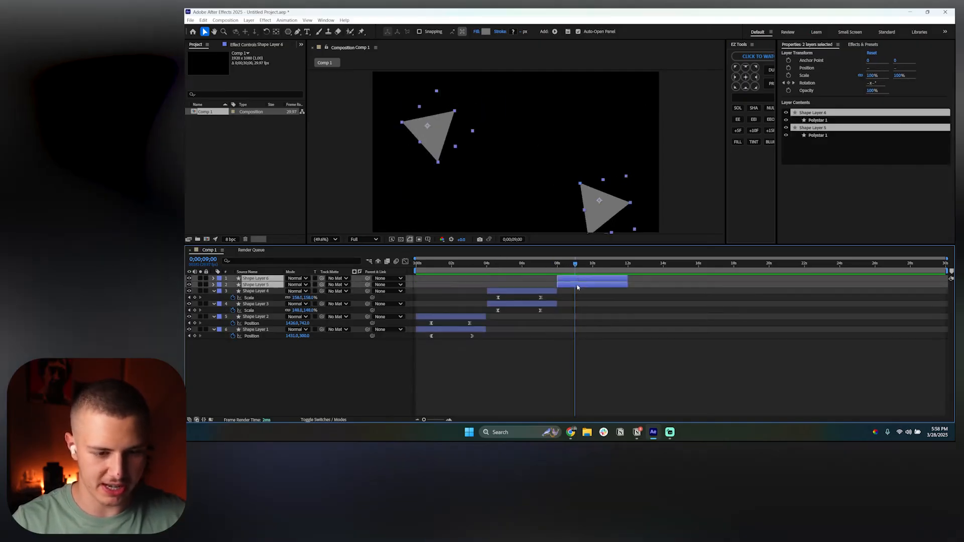
{"action": "key", "text": "u"}
{"action": "left_click", "coordinate": [638, 297]}
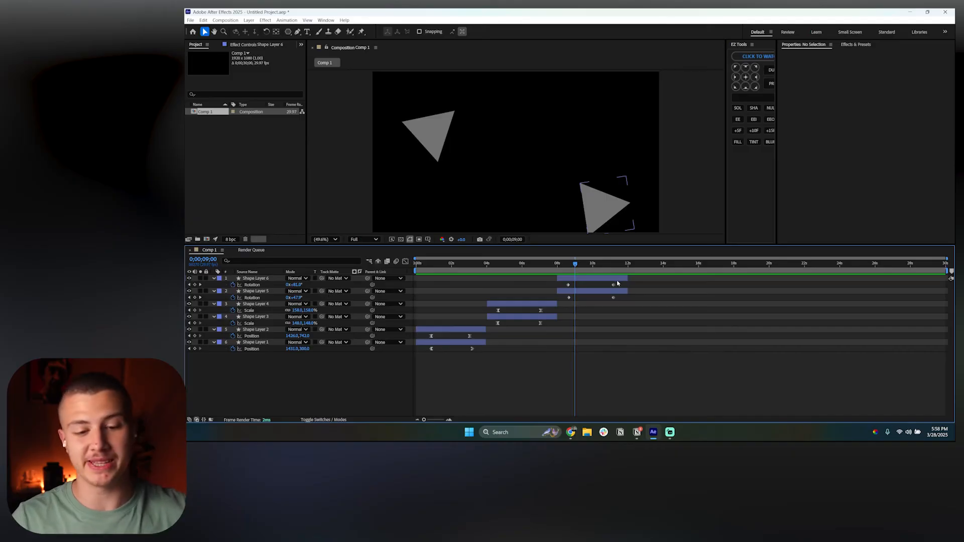
{"action": "left_click_drag", "start_coordinate": [618, 284], "coordinate": [563, 305]}
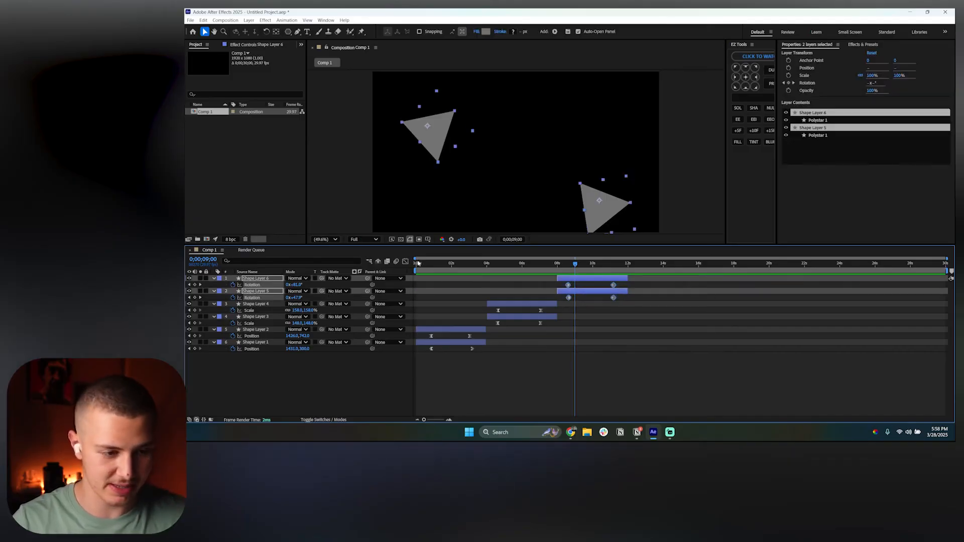
{"action": "left_click", "coordinate": [405, 261]}
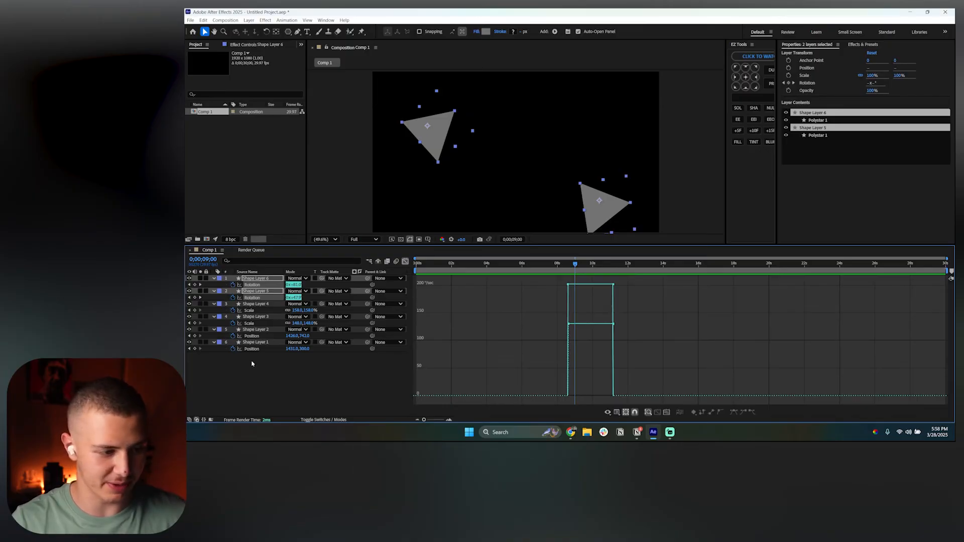
{"action": "left_click", "coordinate": [262, 291]}
{"action": "left_click", "coordinate": [253, 298]}
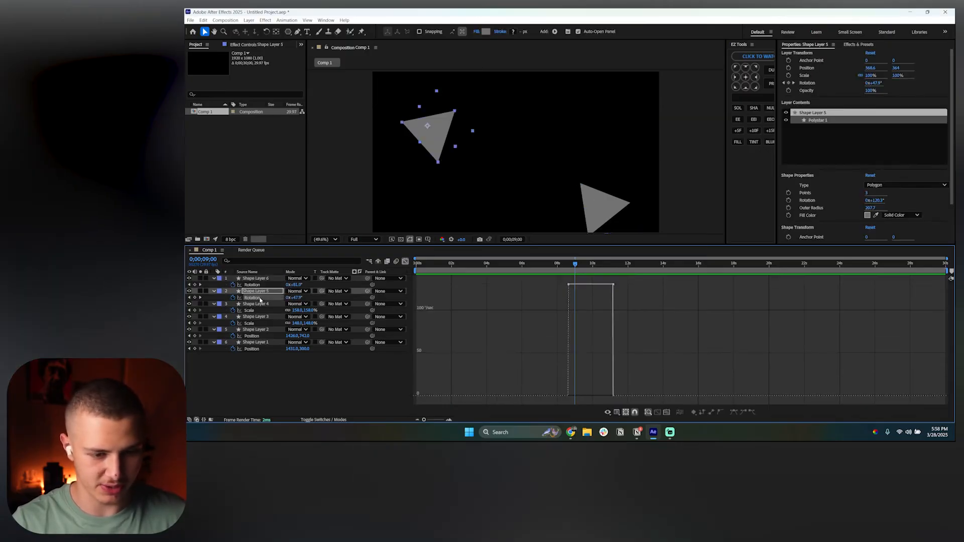
{"action": "left_click", "coordinate": [252, 285]}
{"action": "left_click", "coordinate": [253, 297], "text": "ctrl"}
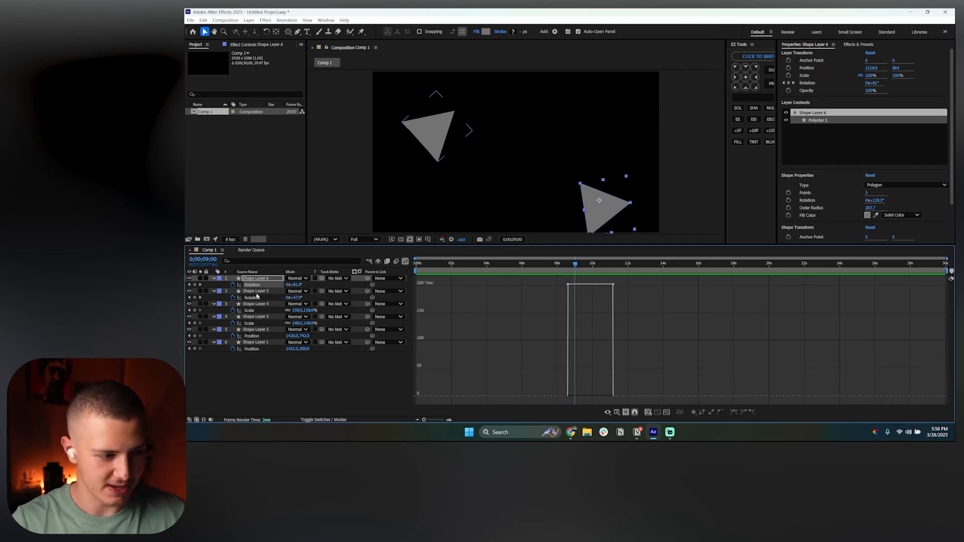
{"action": "left_click_drag", "start_coordinate": [524, 282], "coordinate": [646, 342]}
{"action": "key", "text": "F9"}
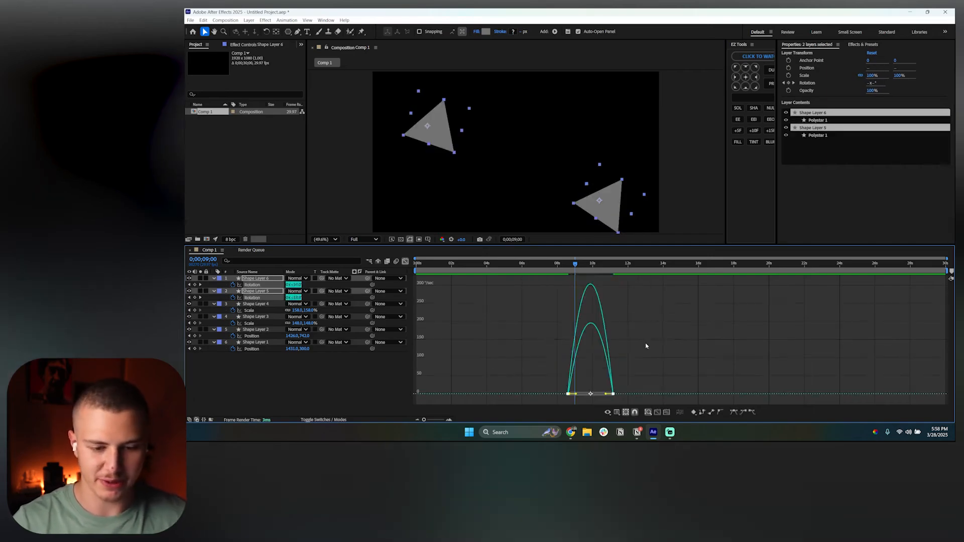
Extend the last rotation keyframes' speed-handle influence and preview the triangles' rotation
{"action": "mouse_move", "coordinate": [607, 396]}
{"action": "left_mouse_down"}
{"action": "mouse_move", "coordinate": [587, 391]}
{"action": "mouse_move", "coordinate": [596, 392]}
{"action": "left_mouse_up"}
{"action": "left_click", "coordinate": [567, 294]}
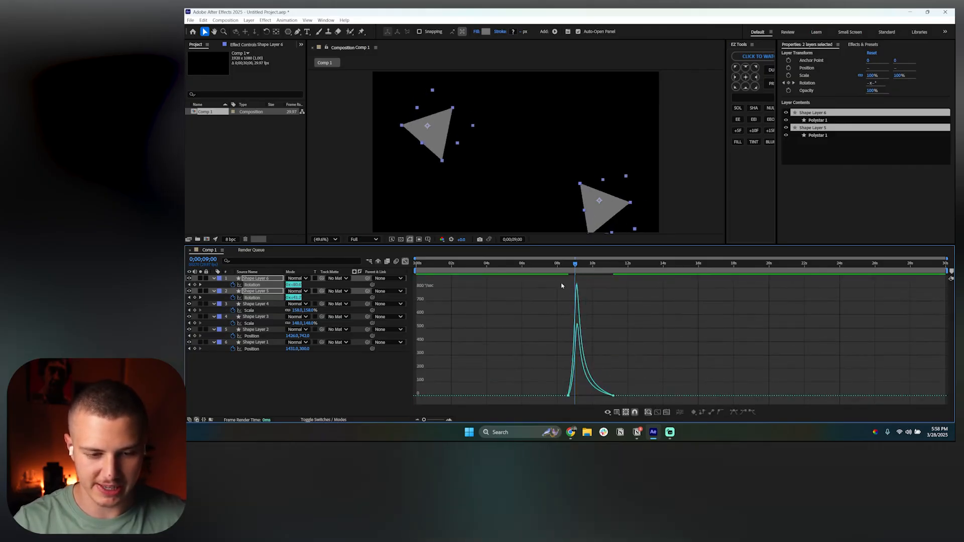
{"action": "left_click", "coordinate": [566, 264]}
{"action": "key", "text": "space"}
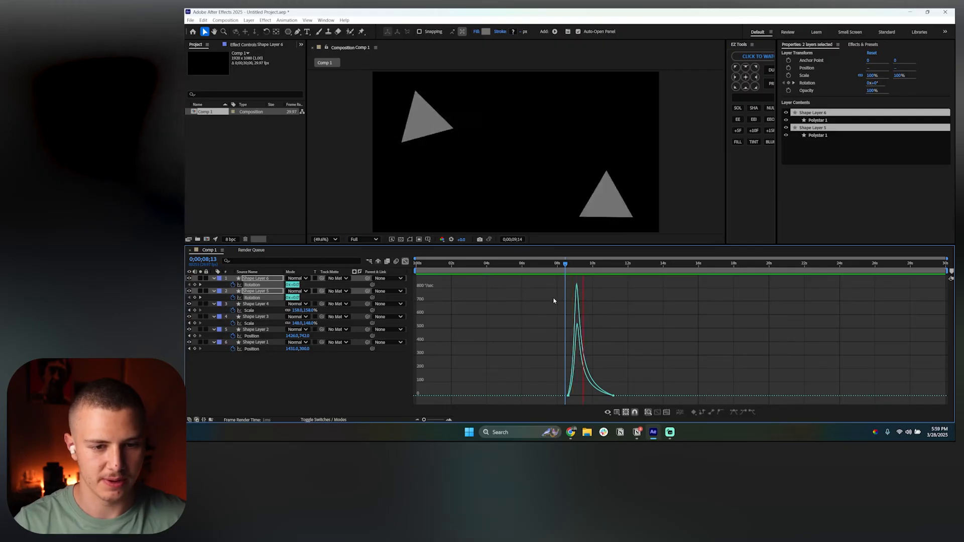
Stop the preview and undo the last two rotation easing changes on the triangles
{"action": "key", "text": "space"}
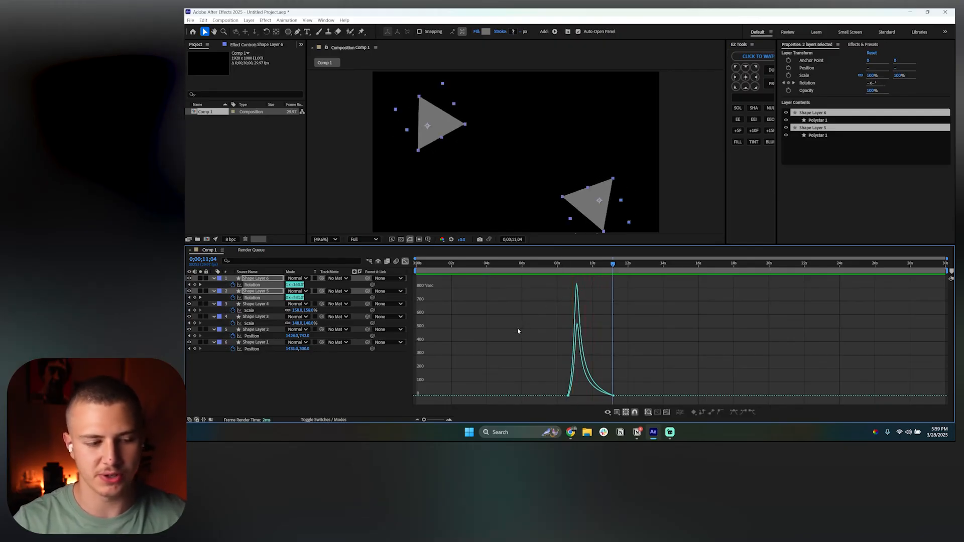
{"action": "key", "text": "ctrl+z"}
{"action": "key", "text": "ctrl+z"}
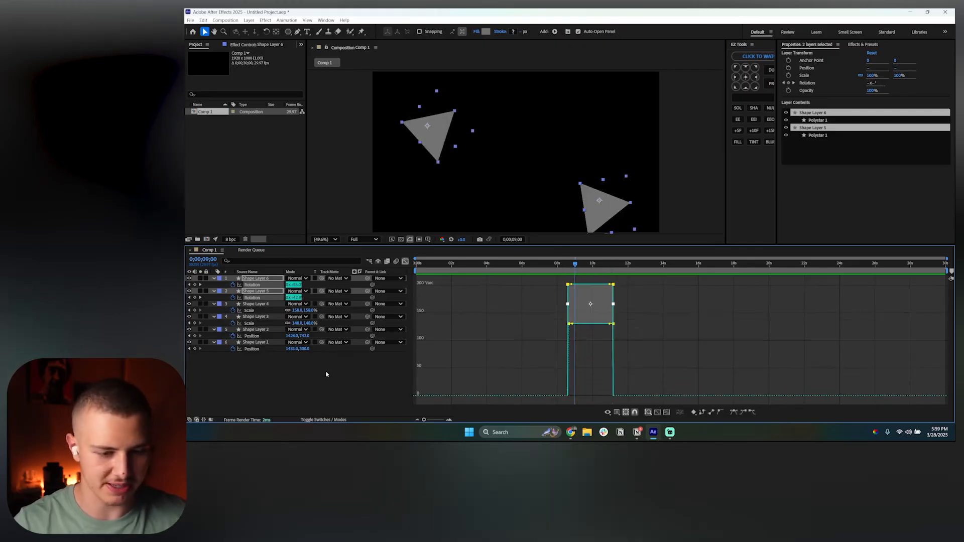
Select Shape Layer 5's rotation keyframes, apply Easy Ease and extend the last keyframe's influence for a slow ending
{"action": "left_click", "coordinate": [327, 373]}
{"action": "left_click", "coordinate": [260, 299]}
{"action": "left_click_drag", "start_coordinate": [550, 277], "coordinate": [630, 308]}
{"action": "key", "text": "F9"}
{"action": "left_click_drag", "start_coordinate": [598, 396], "coordinate": [570, 396]}
Select Shape Layer 6's rotation keyframes, apply Easy Ease and extend the first keyframe's influence for a slow start
{"action": "left_click", "coordinate": [542, 349]}
{"action": "left_click", "coordinate": [257, 285]}
{"action": "left_click_drag", "start_coordinate": [547, 276], "coordinate": [626, 299]}
{"action": "key", "text": "F9"}
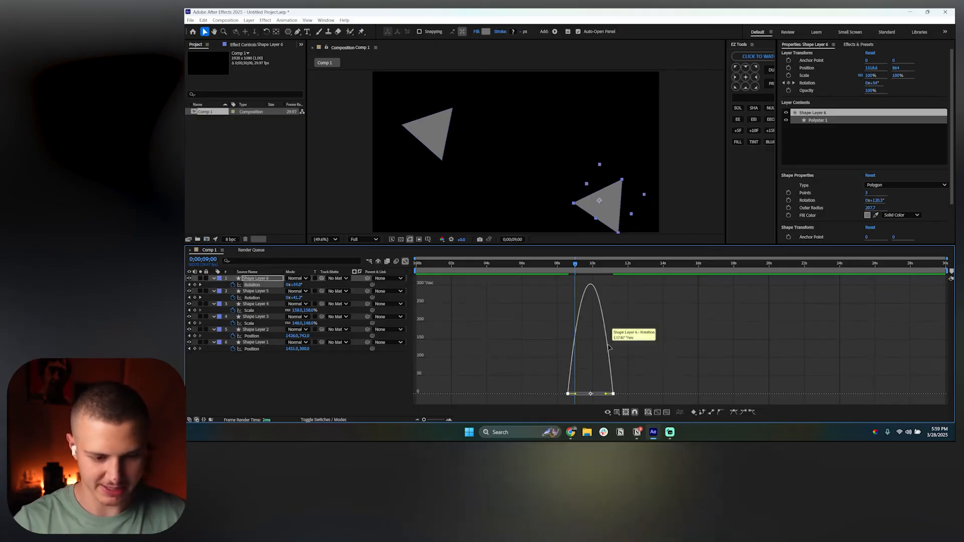
{"action": "left_click_drag", "start_coordinate": [577, 395], "coordinate": [608, 395]}
{"action": "left_click", "coordinate": [656, 379]}
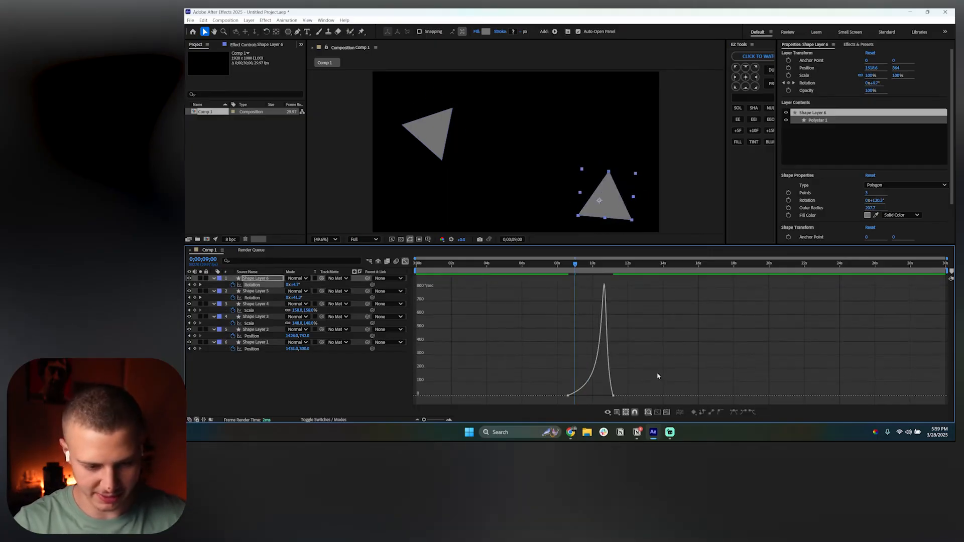
Switch back to the layer timeline and preview the whole animation from the start
{"action": "left_click", "coordinate": [568, 266]}
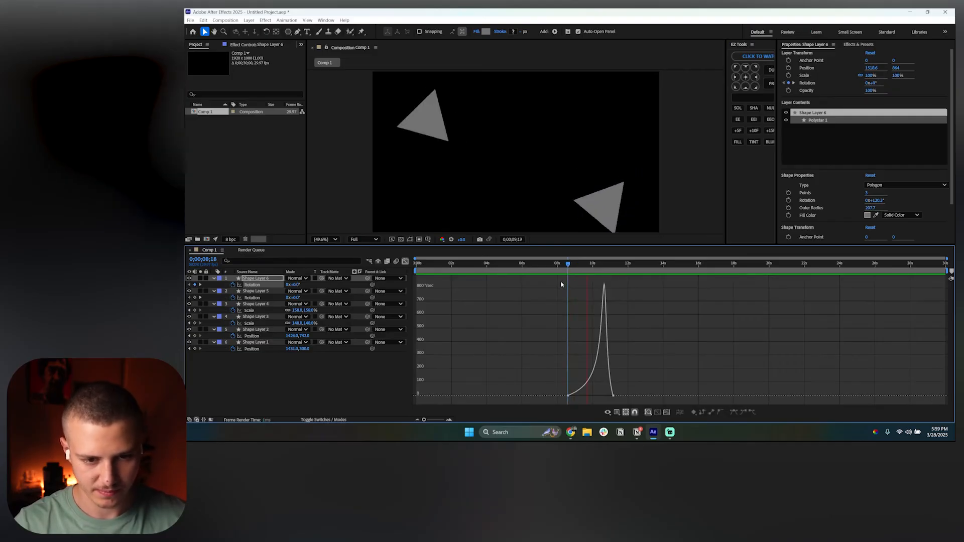
{"action": "left_click", "coordinate": [406, 261]}
{"action": "left_click", "coordinate": [452, 265]}
{"action": "key", "text": "Home"}
{"action": "key", "text": "space"}
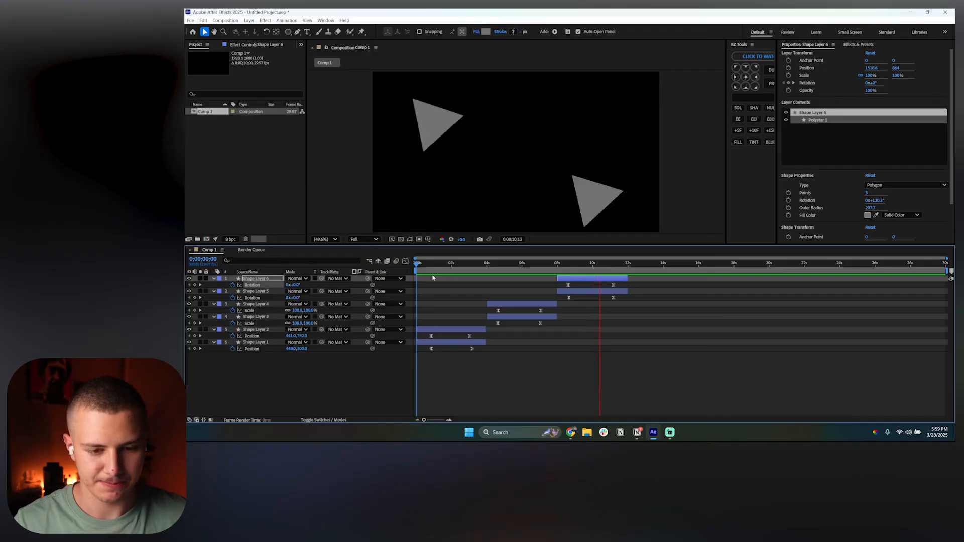
{"action": "key", "text": "space"}
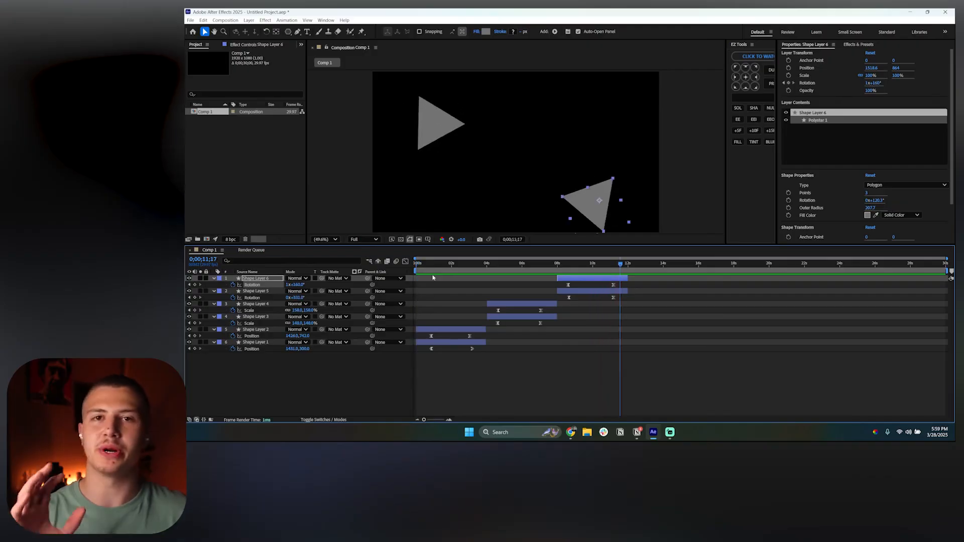